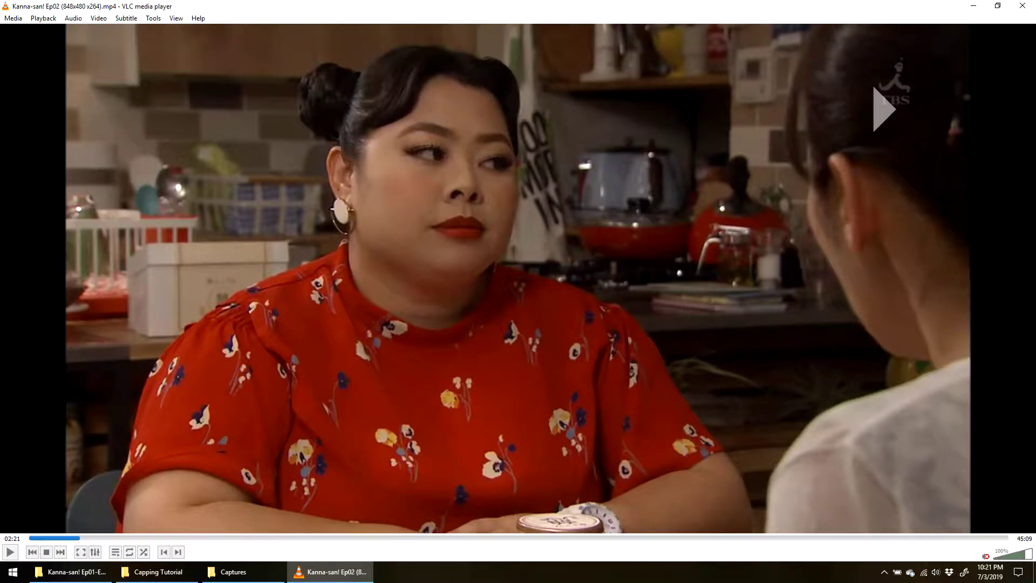
Step: Play the episode, capture several video snapshots while it runs, and pause playback
key(space)
key(shift+s)
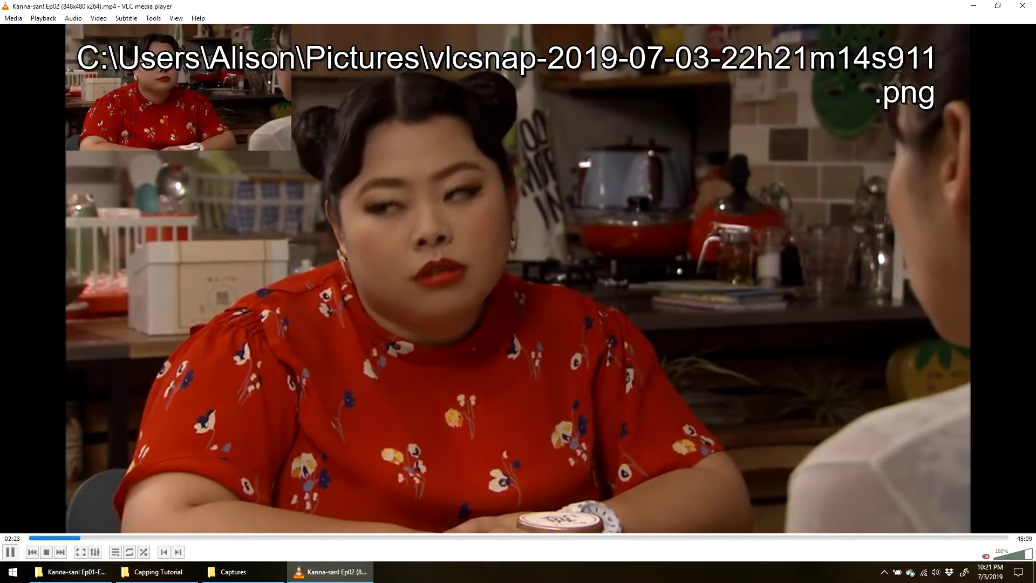
key(shift+s)
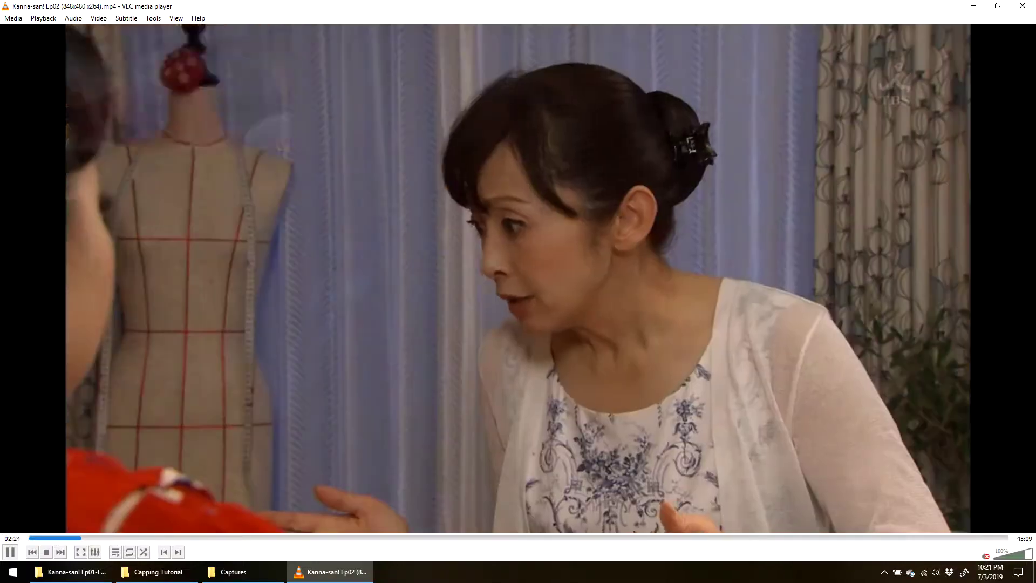
key(shift+s)
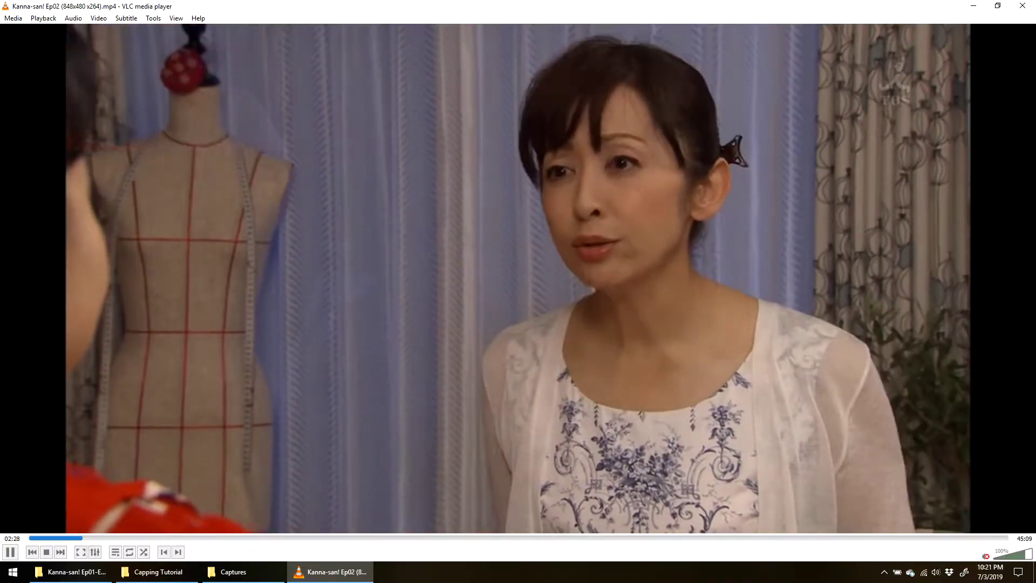
key(space)
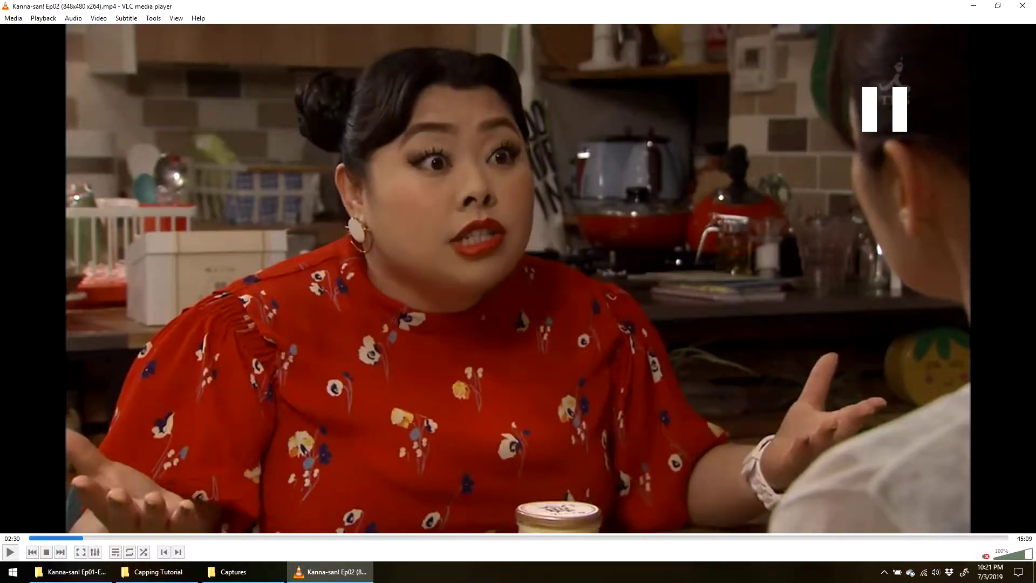
Step: Find the Take video snapshot action in the hotkey preferences and assign 1 as its hotkey
click(154, 18)
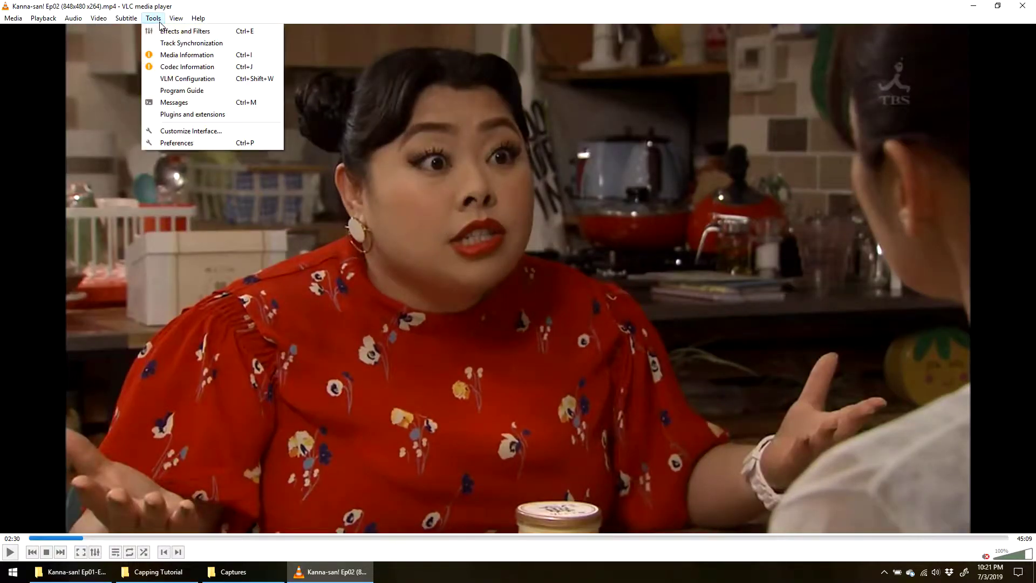
click(186, 143)
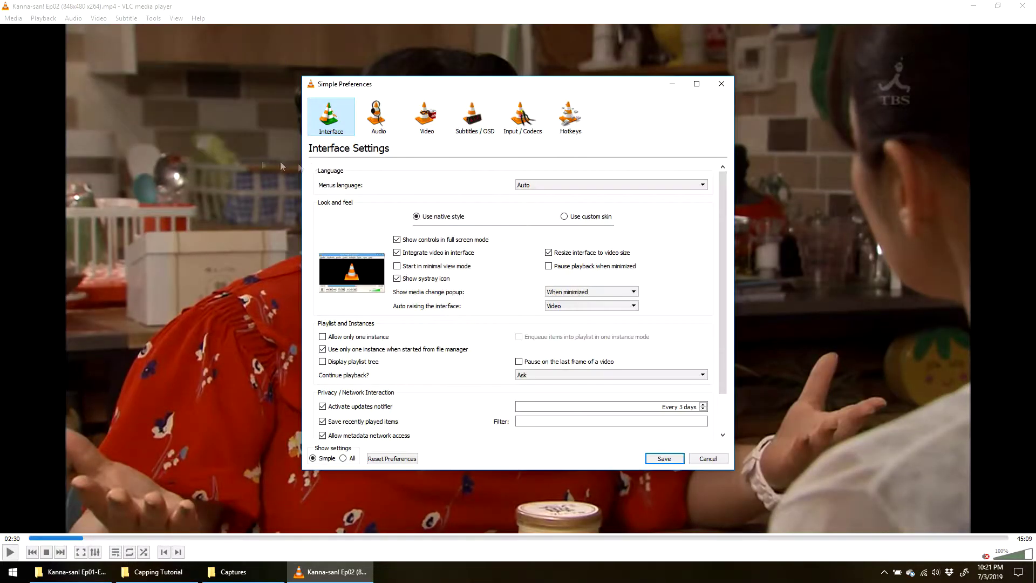
click(576, 116)
text(tak)
click(409, 209)
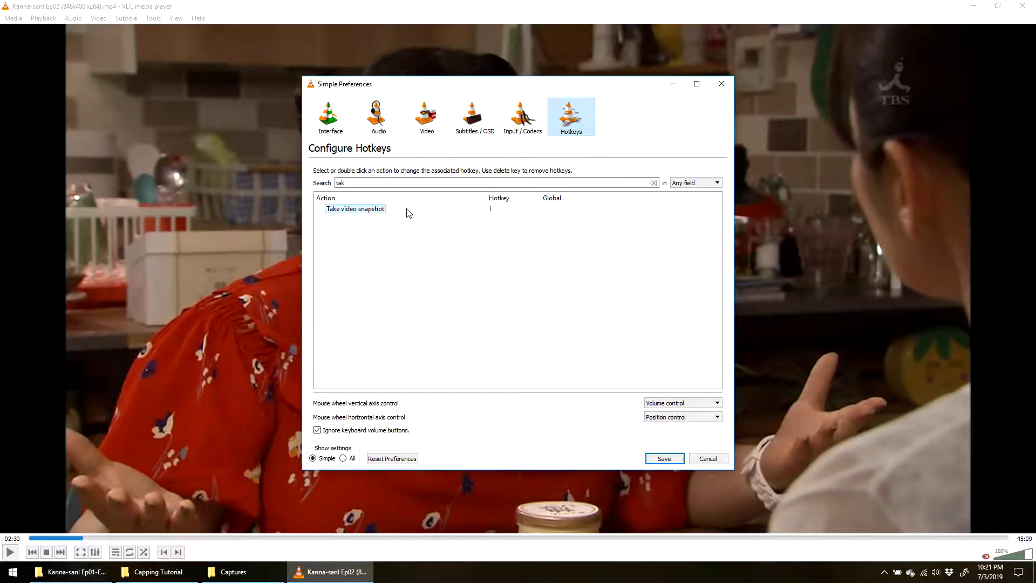
double_click(491, 209)
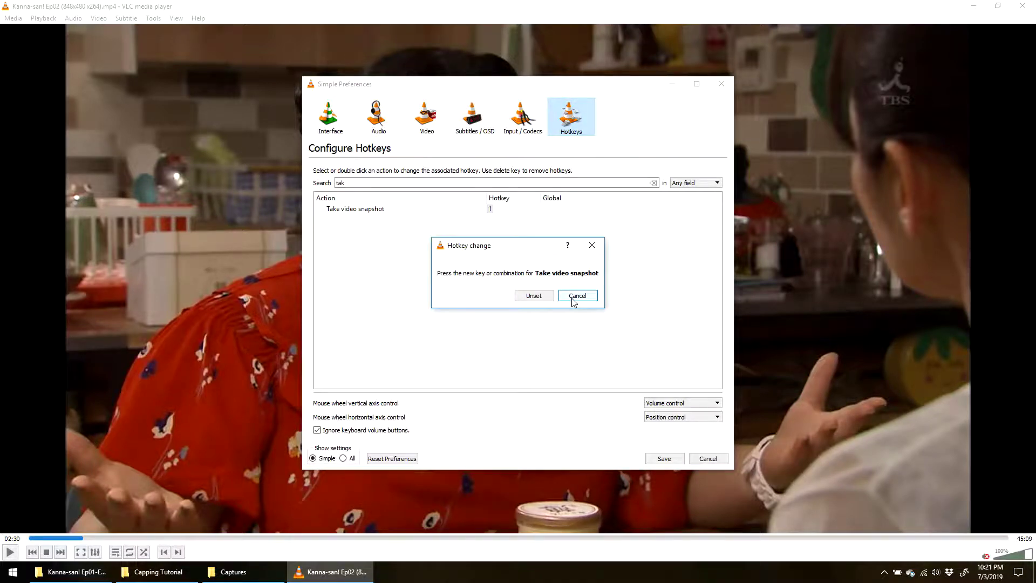
key(1)
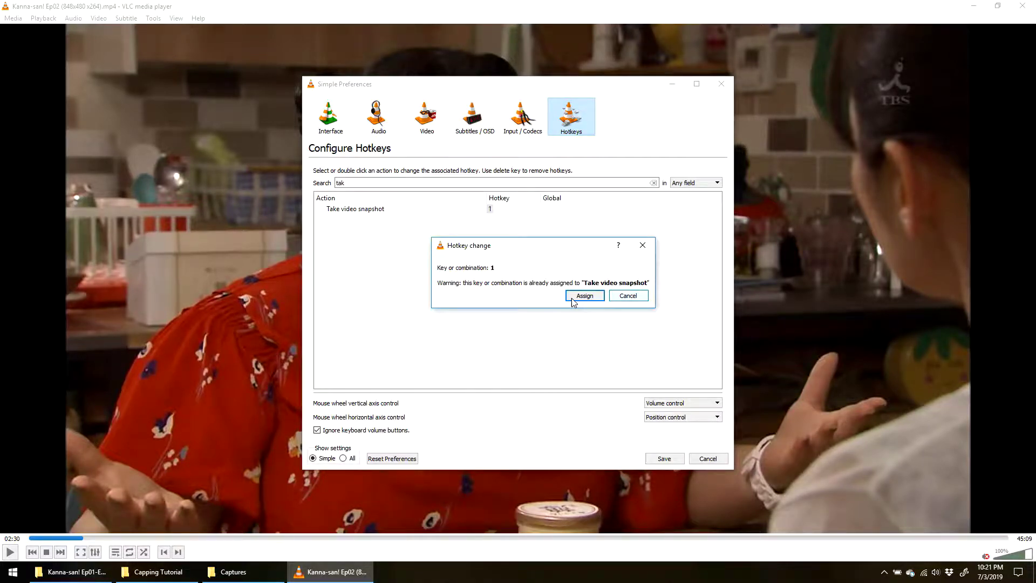
click(573, 297)
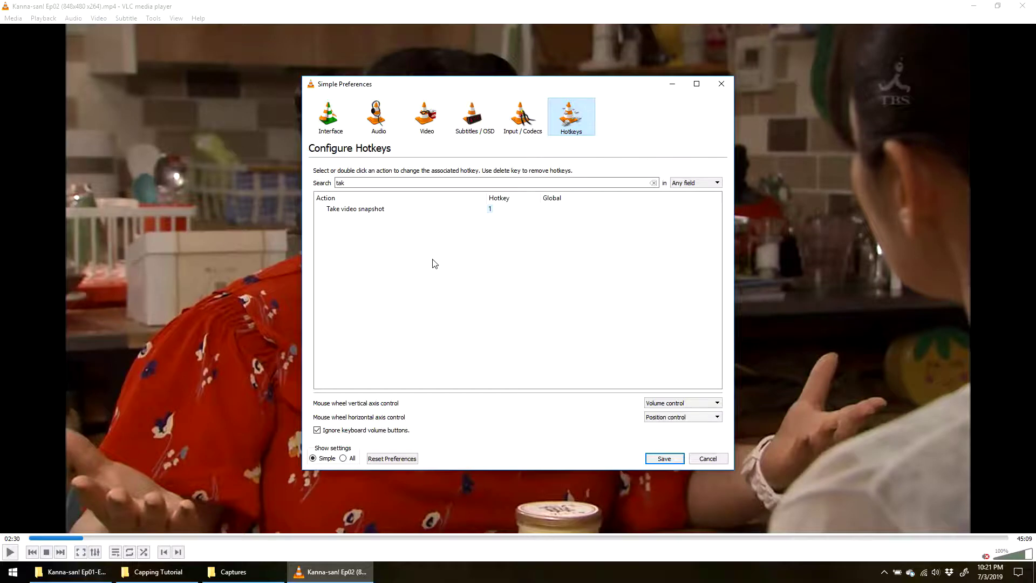
Step: Browse for a video snapshot directory in the video preferences, going to the Desktop folder Capping Tutorial > hand cap
click(427, 118)
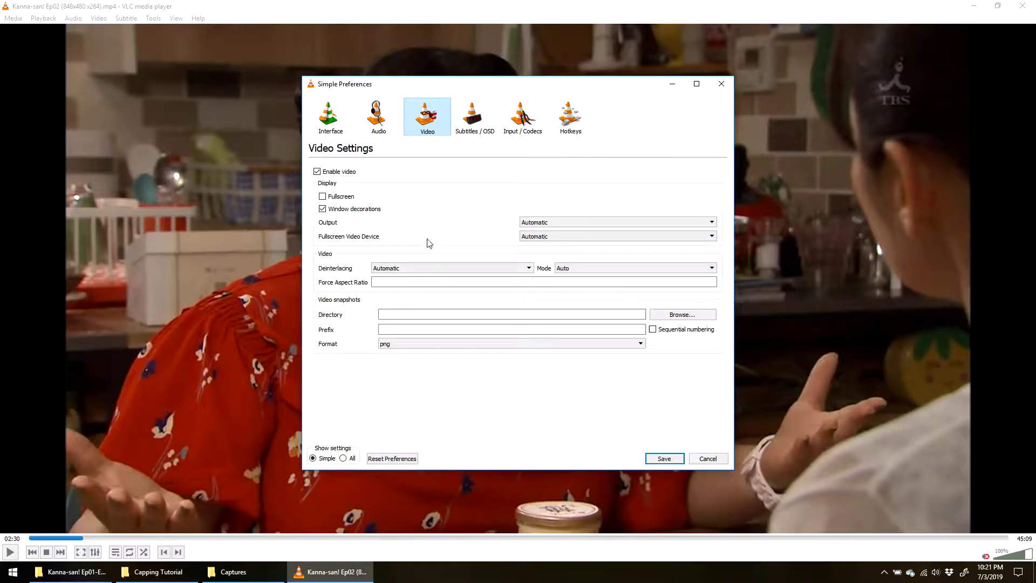
click(682, 314)
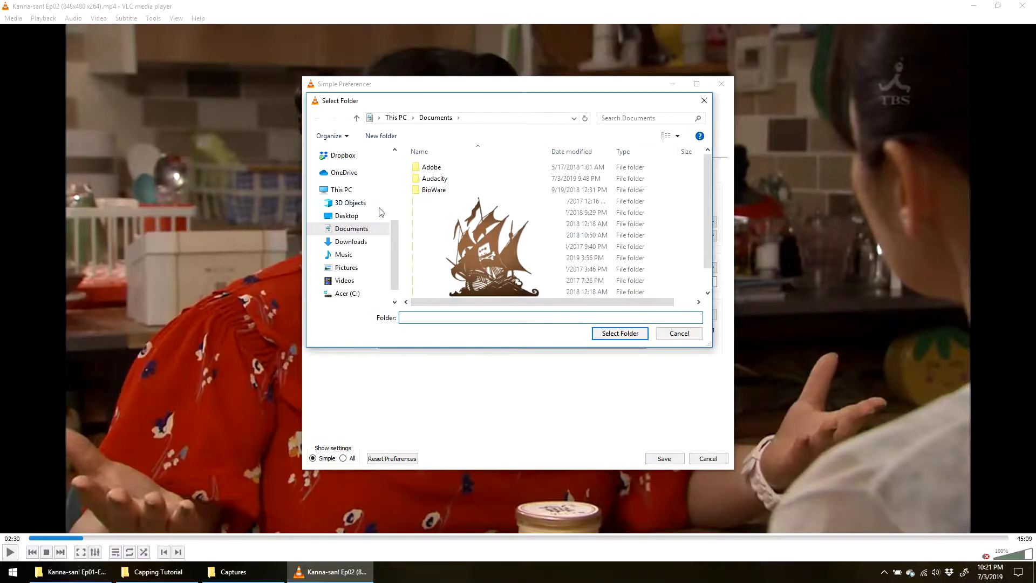
scroll(372, 199, up, 3)
scroll(367, 186, up, 2)
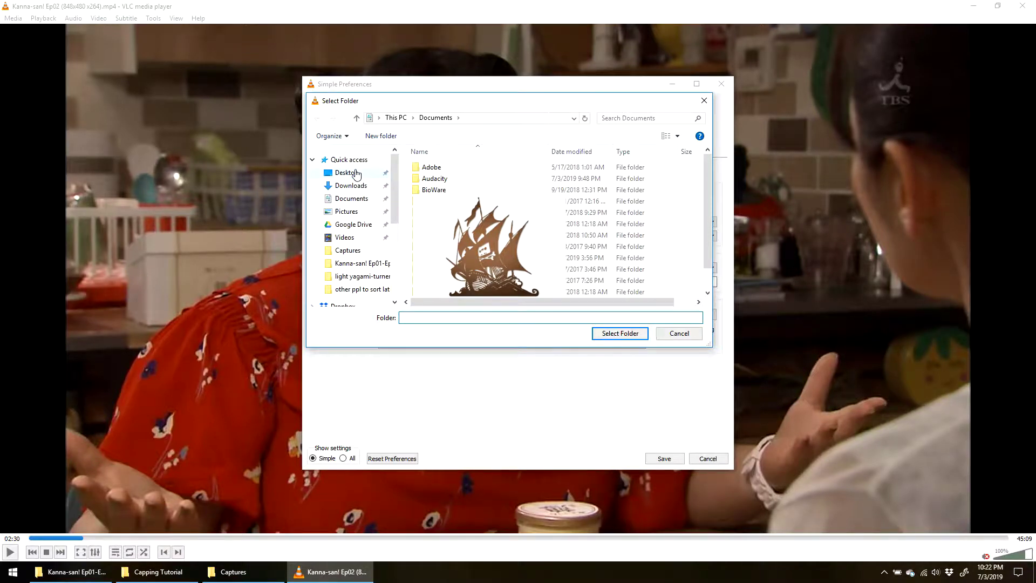
click(356, 173)
click(448, 184)
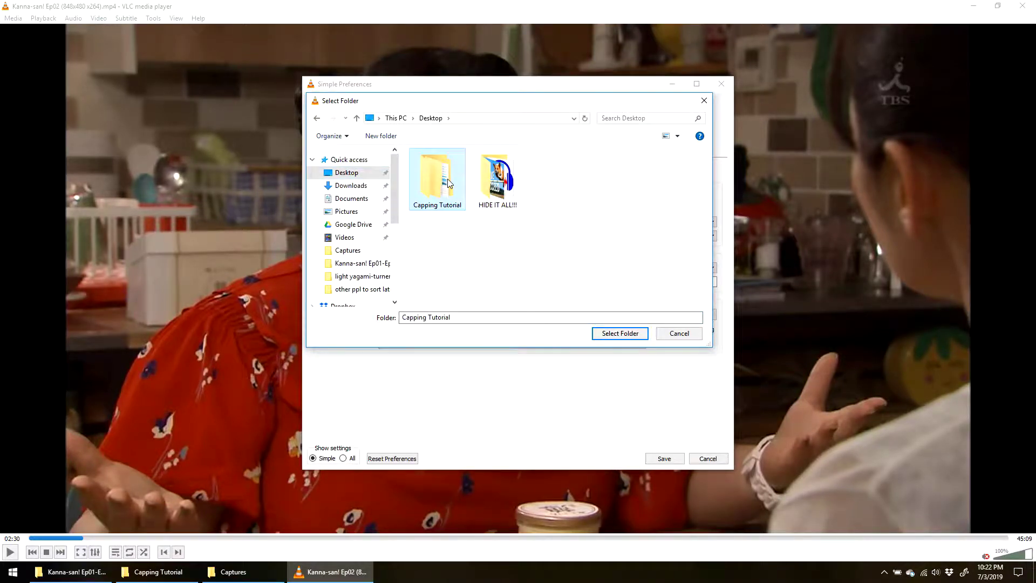
double_click(448, 183)
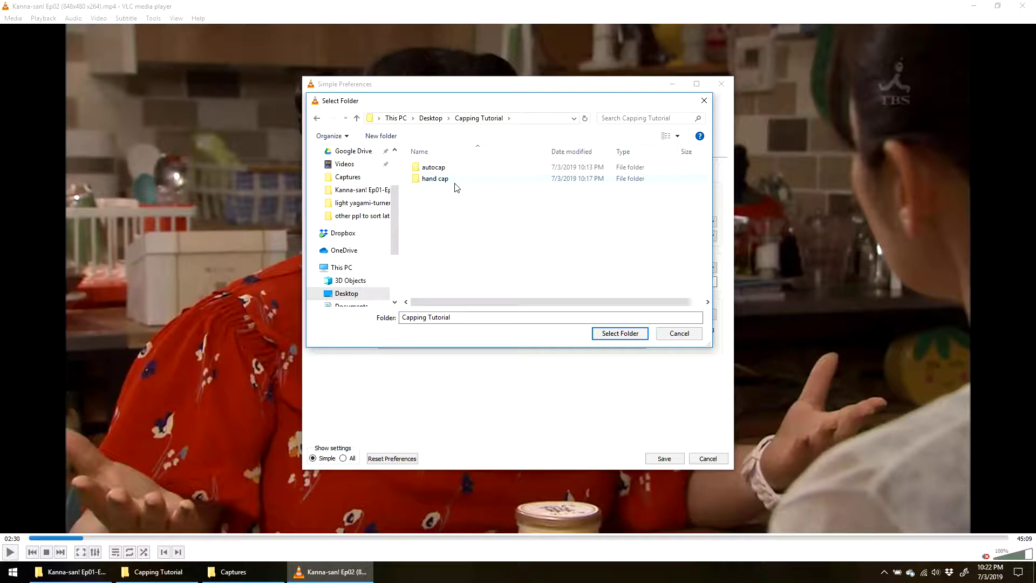
double_click(455, 182)
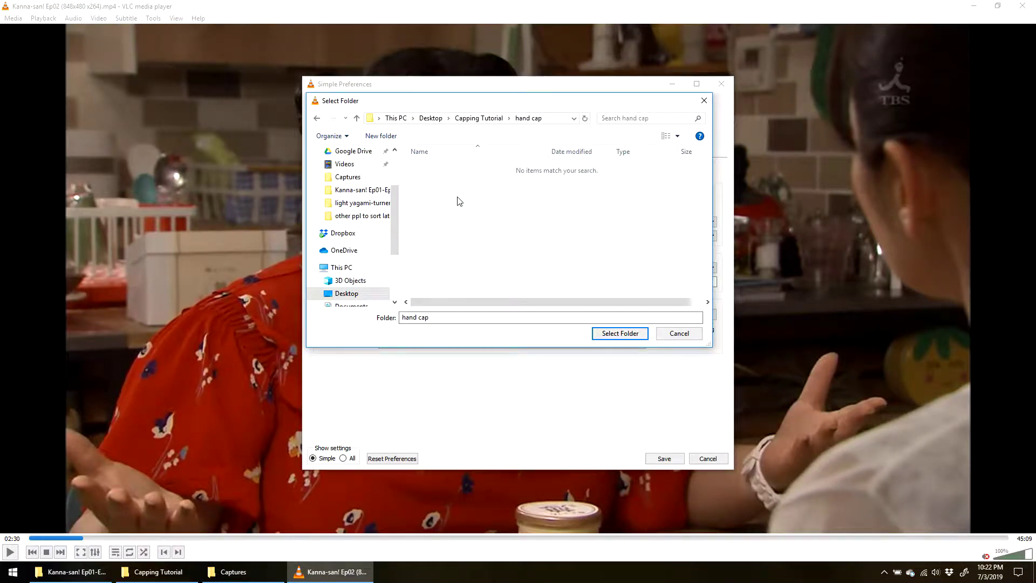
Step: Create a folder named naomi inside hand cap and choose it as the video snapshot directory
right_click(459, 201)
click(548, 250)
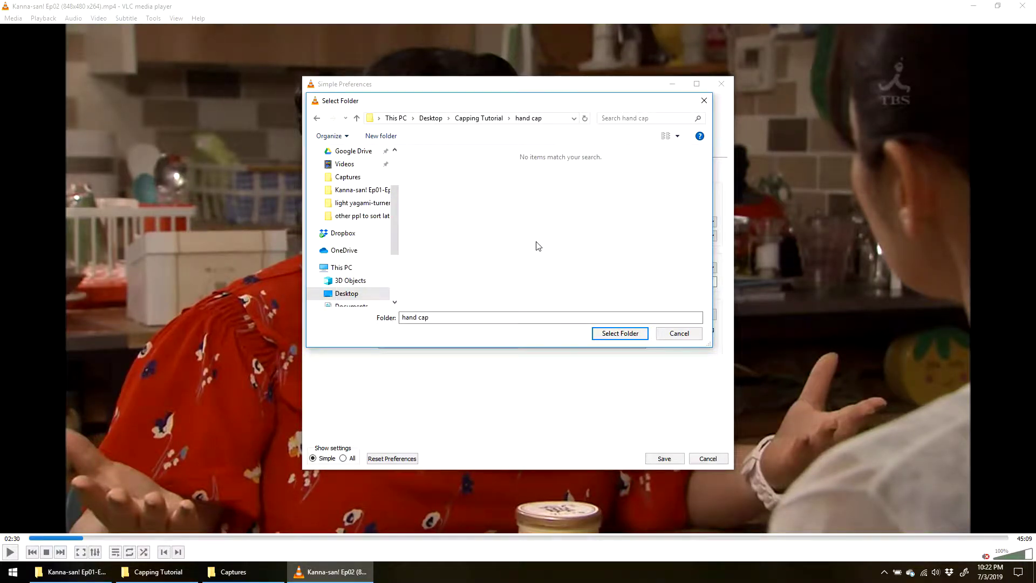
right_click(535, 243)
mouse_move(505, 384)
click(545, 384)
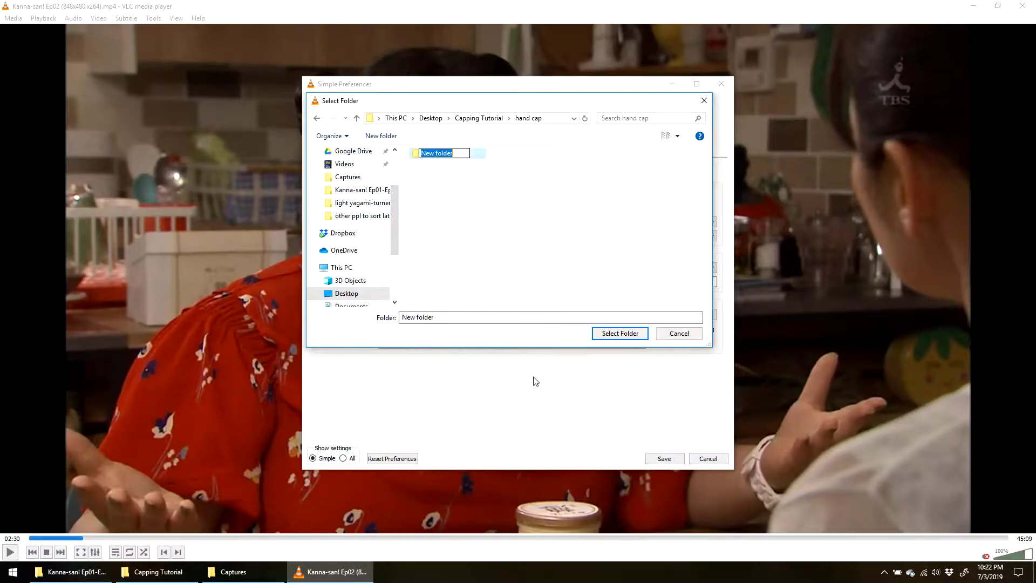
text(naomi)
key(Return)
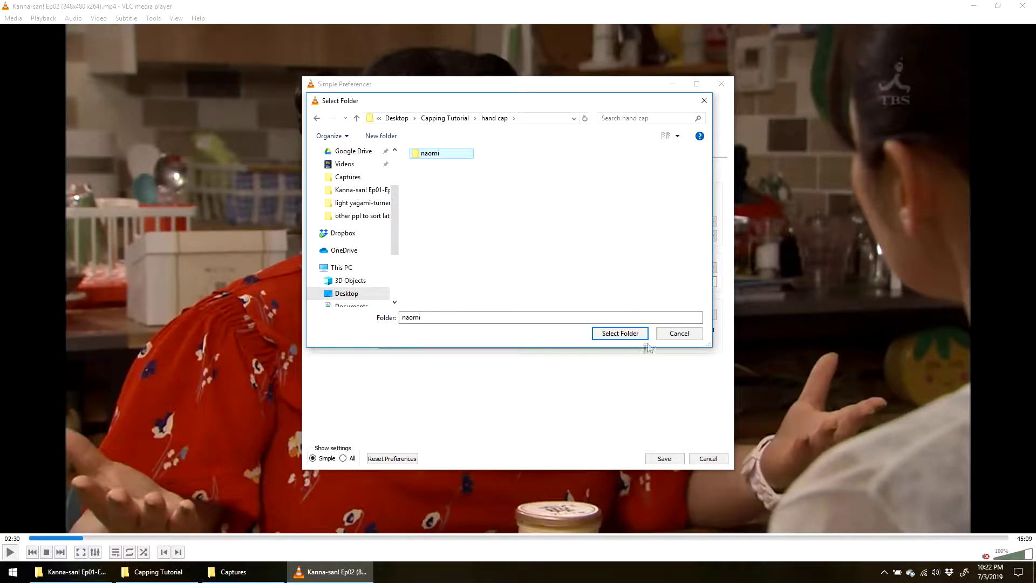
click(626, 335)
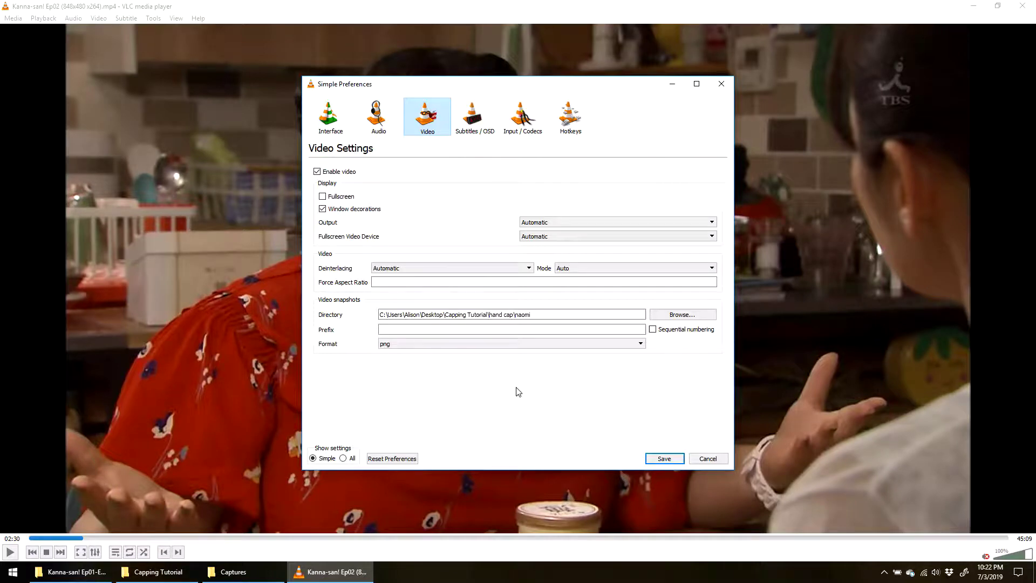
Step: Set the snapshot prefix to nw- with sequential numbering and png format, toggle window decorations, and save the preferences
click(487, 330)
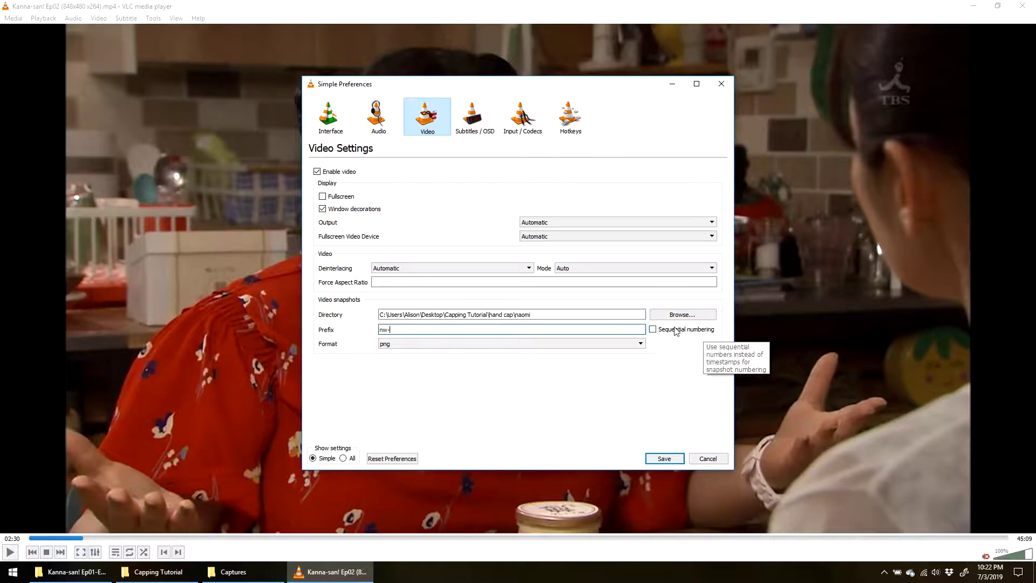
click(677, 332)
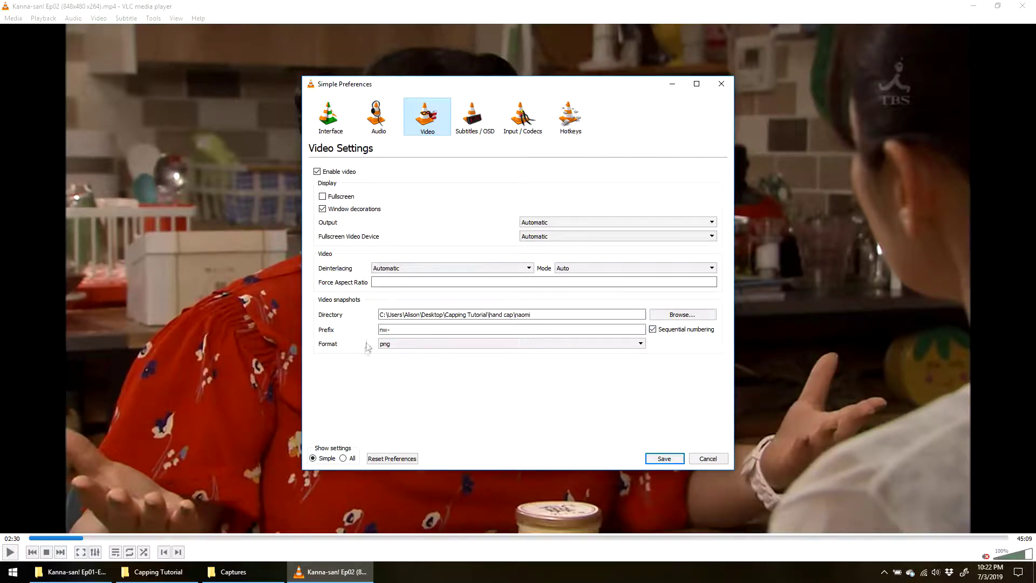
click(416, 345)
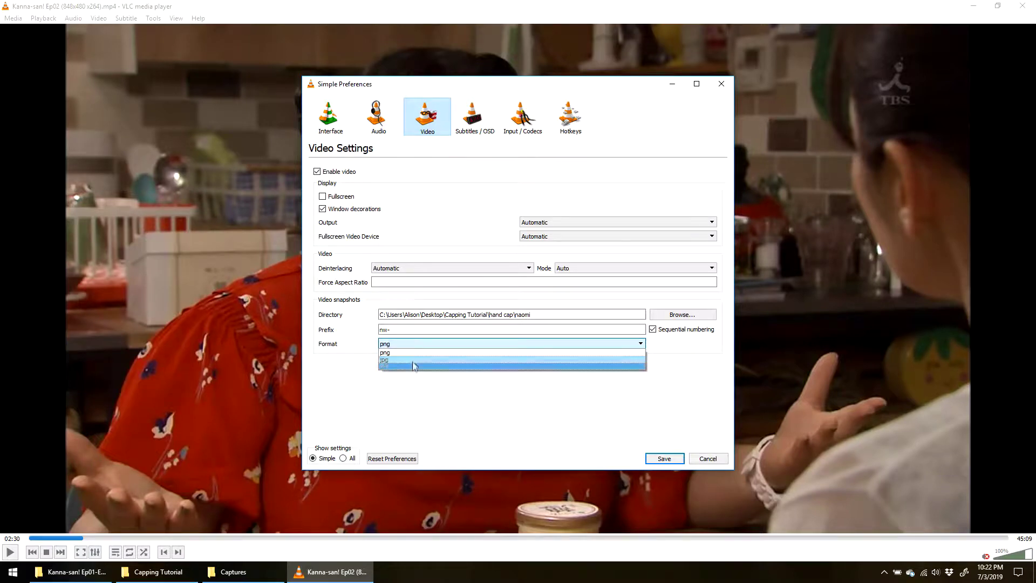
click(413, 352)
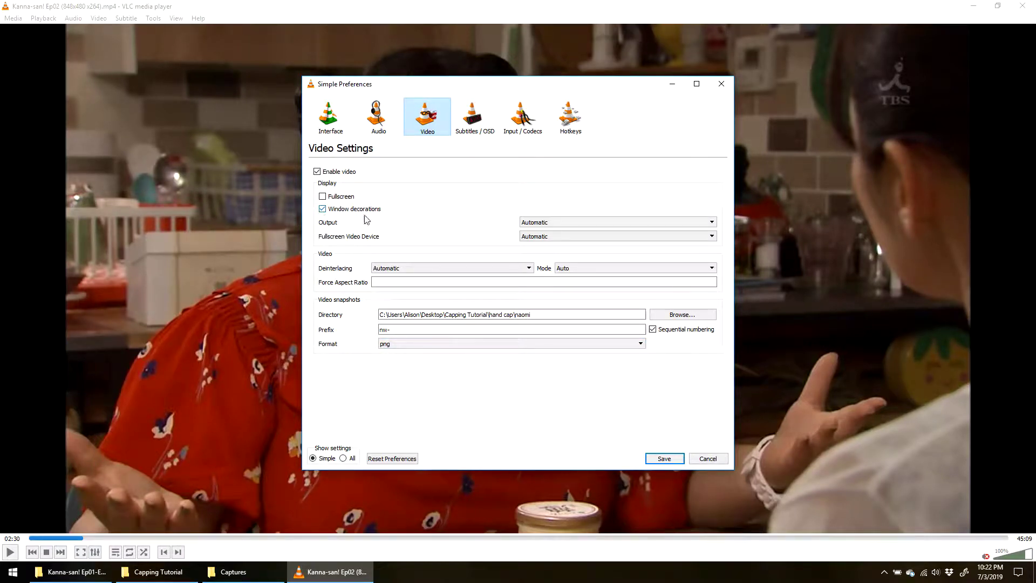
click(324, 210)
click(653, 460)
Step: Resume the episode, capture test snapshots with the new snapshot settings, and pause it again
key(space)
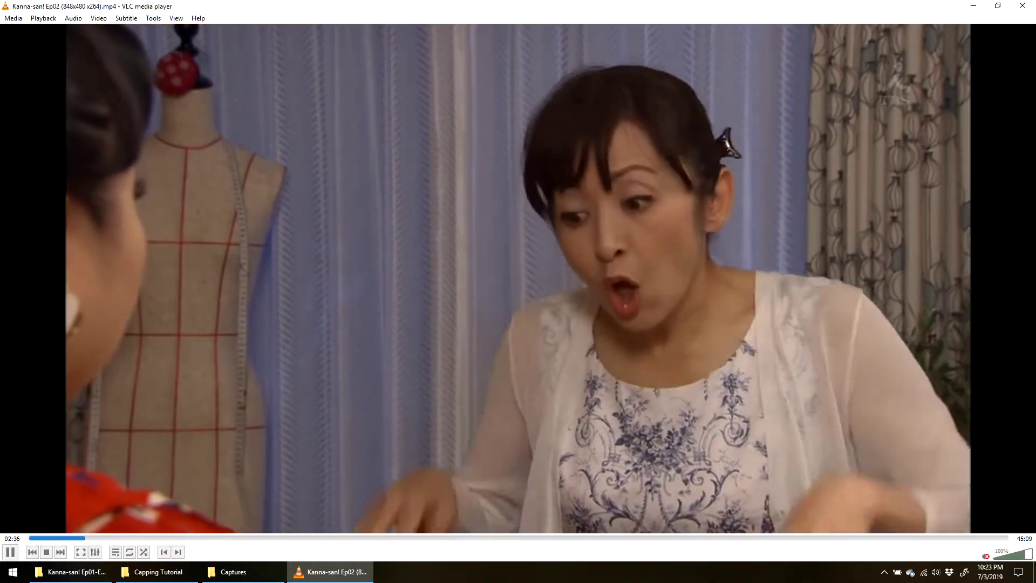
key(shift+s)
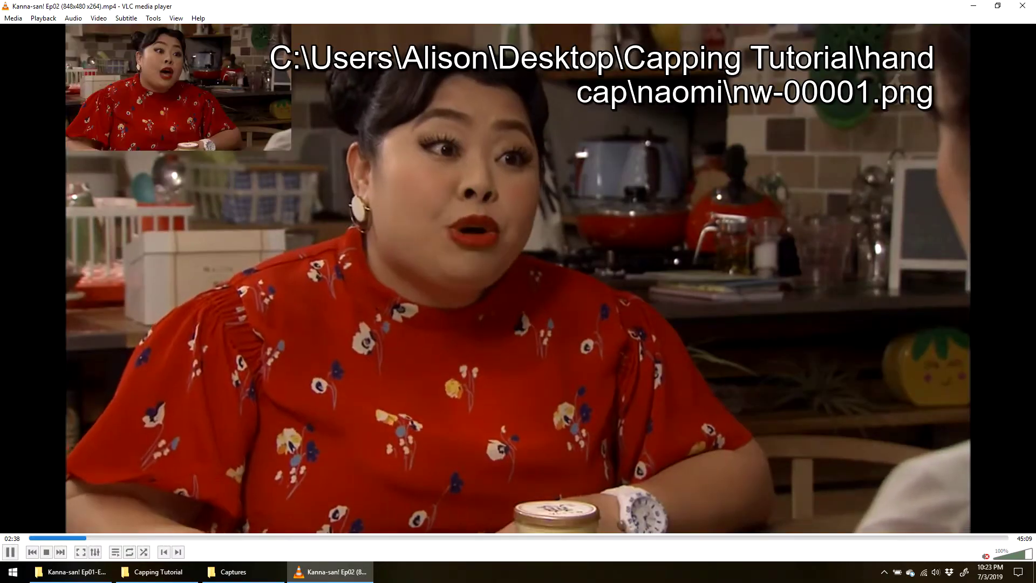
key(shift+s)
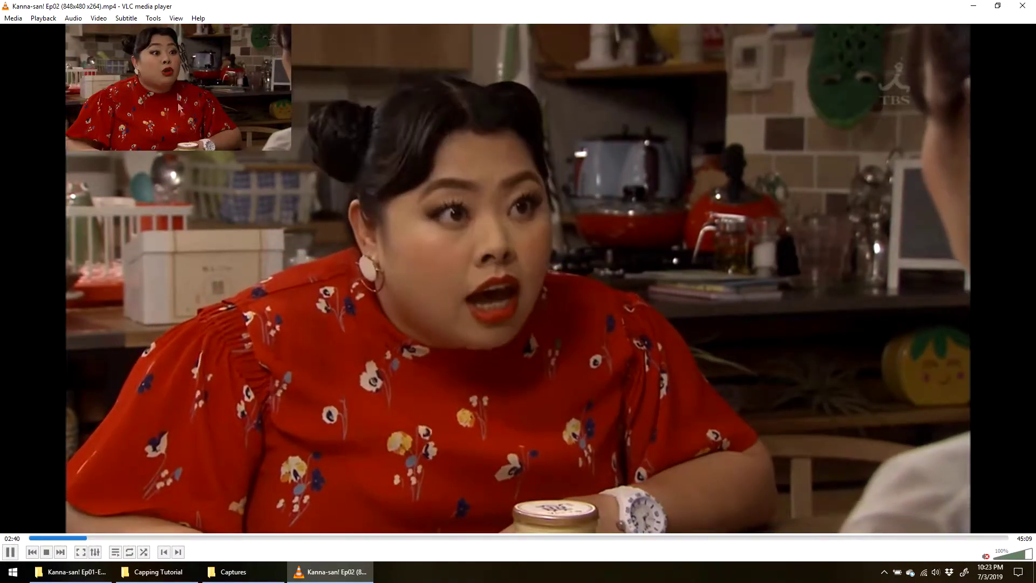
key(space)
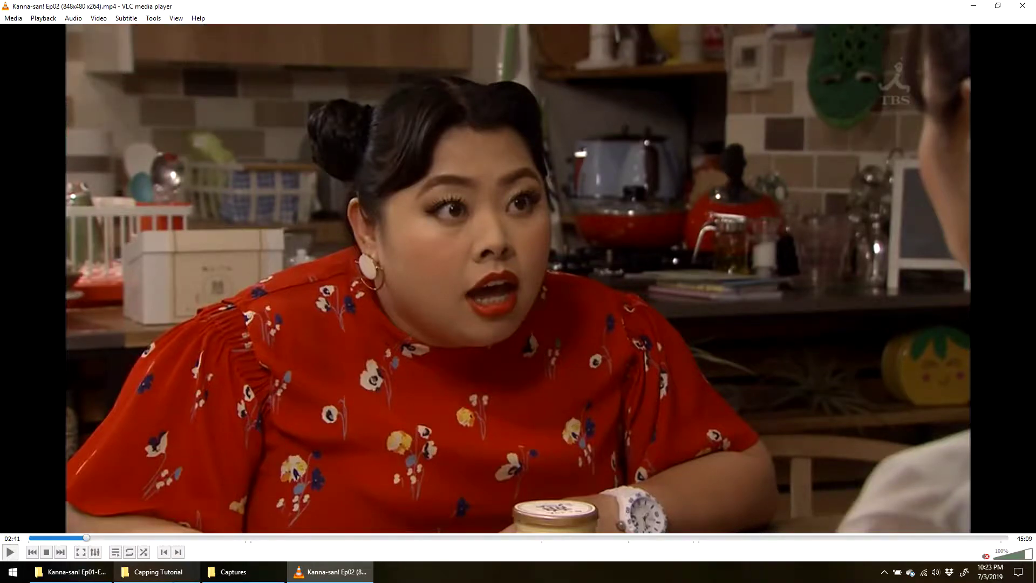
Step: Show all settings in the preferences and enable the Scene video filter among the video filters
click(162, 17)
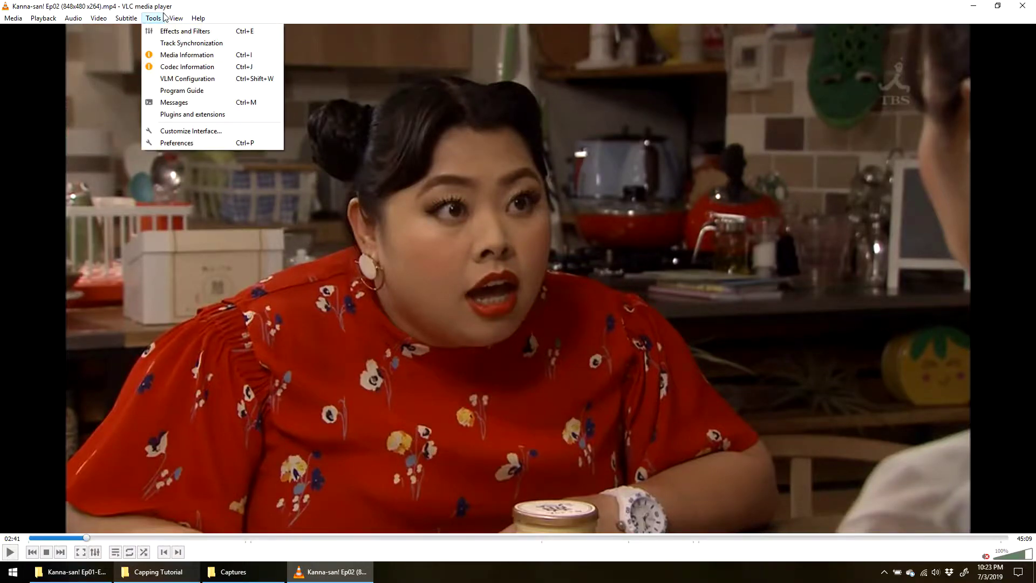
click(162, 143)
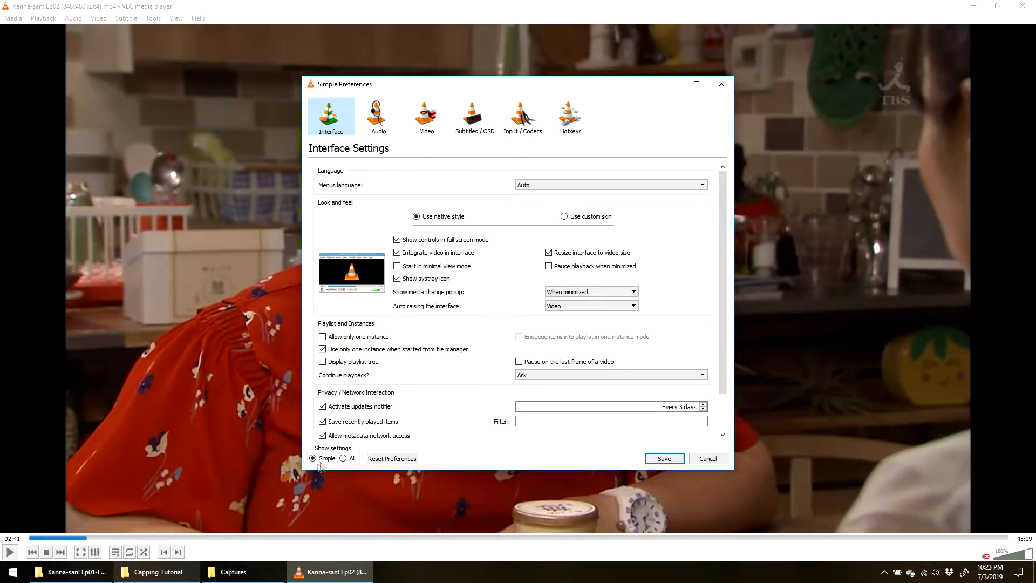
click(344, 459)
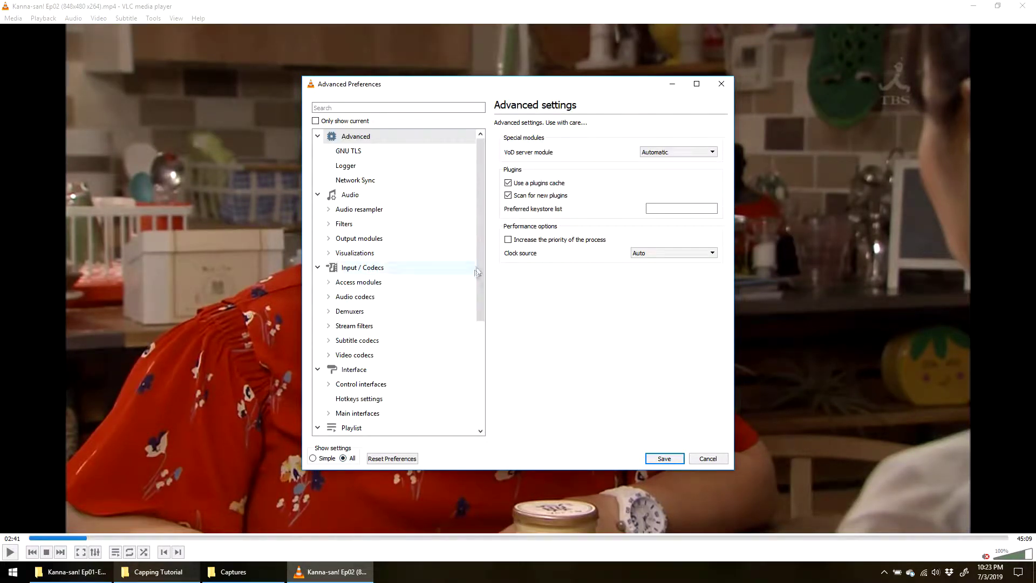
drag(482, 257, 495, 377)
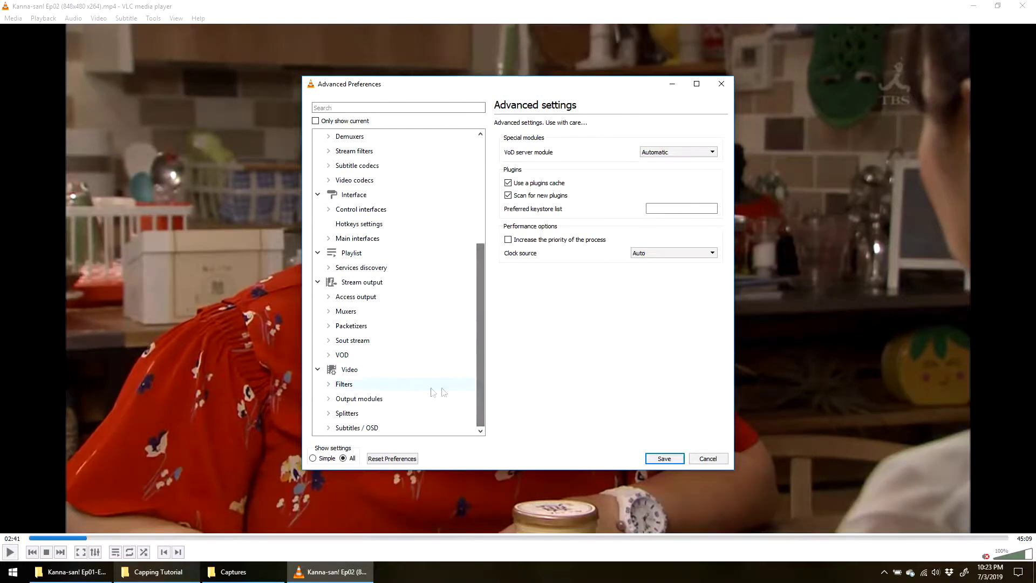
click(349, 385)
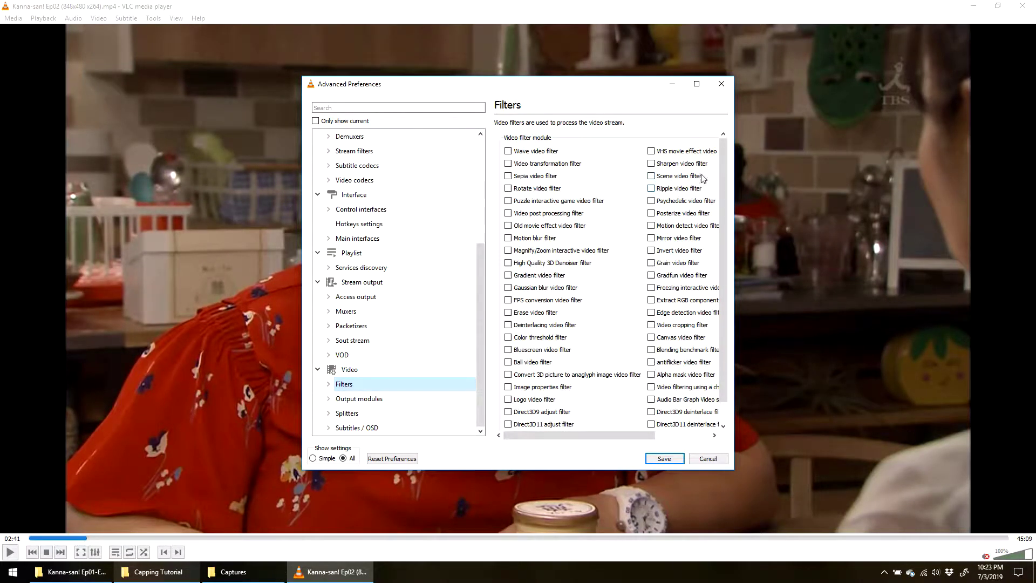
click(651, 177)
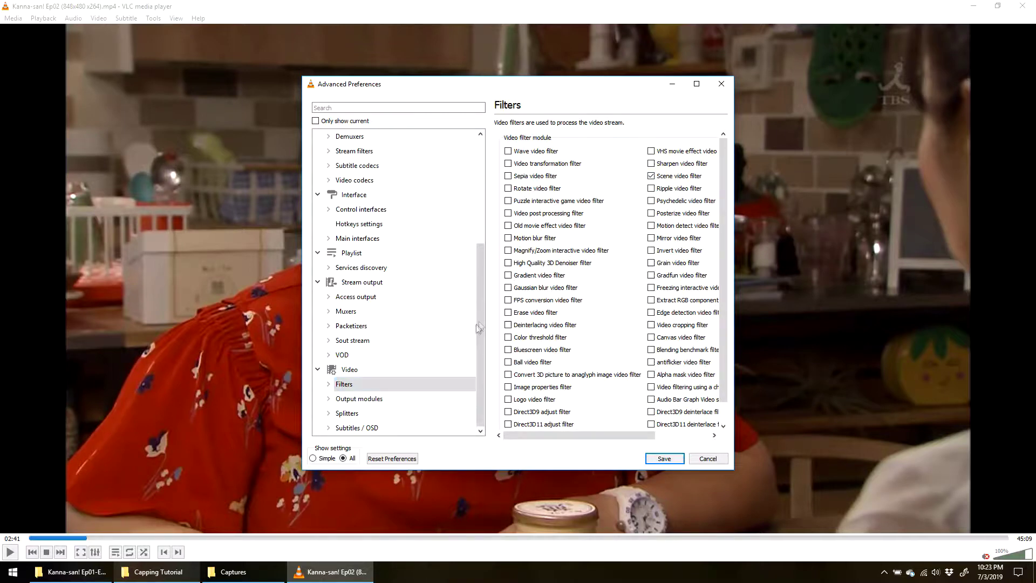
Step: Expand the video filters and open the Scene filter's settings
click(329, 386)
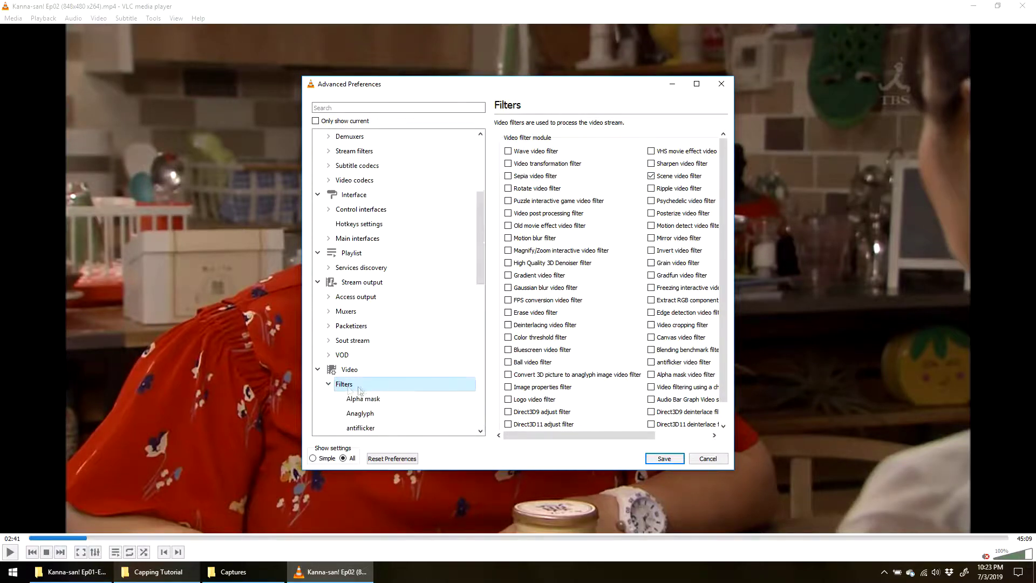
scroll(388, 384, down, 9)
scroll(394, 371, down, 2)
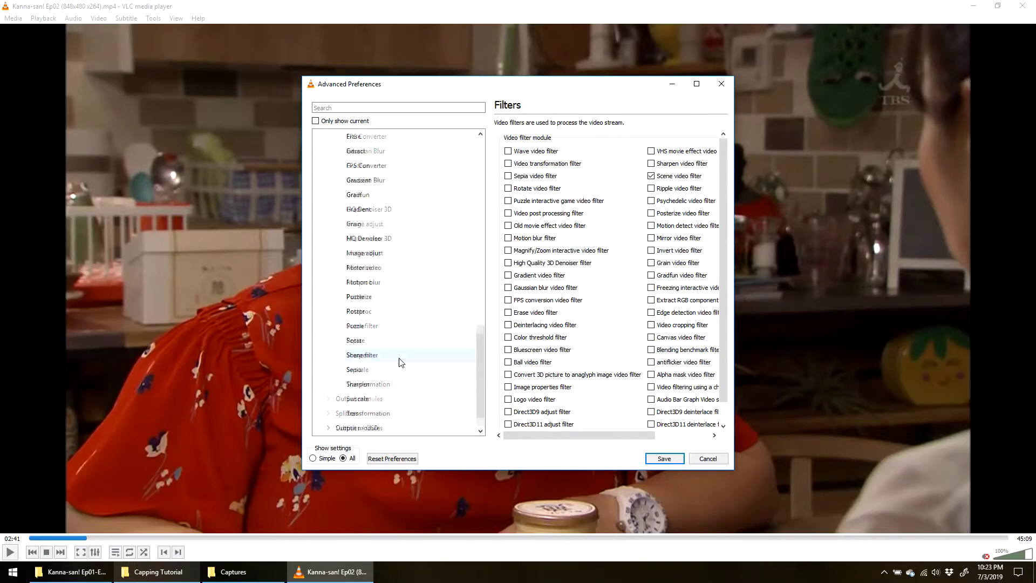
click(391, 325)
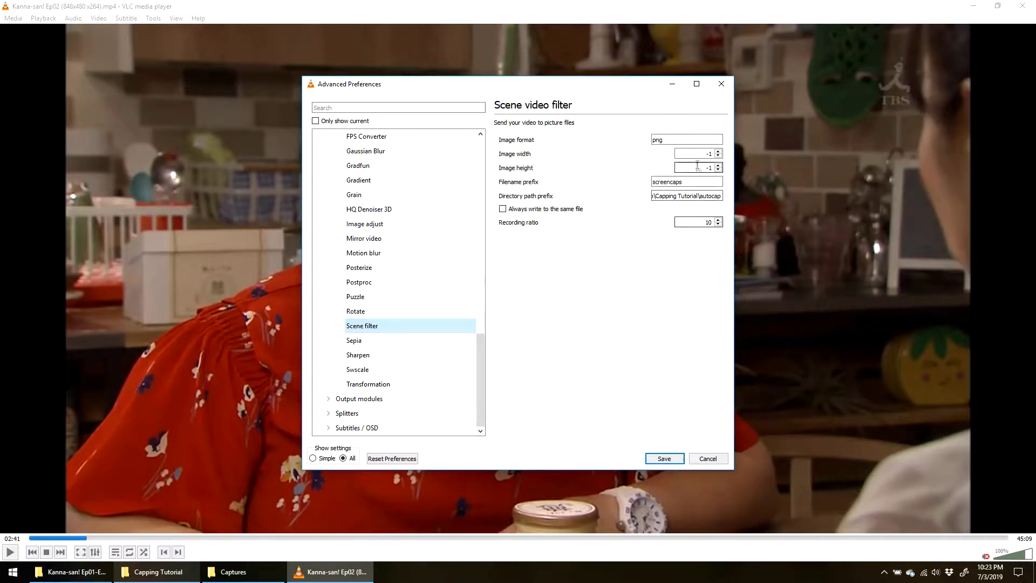
click(688, 135)
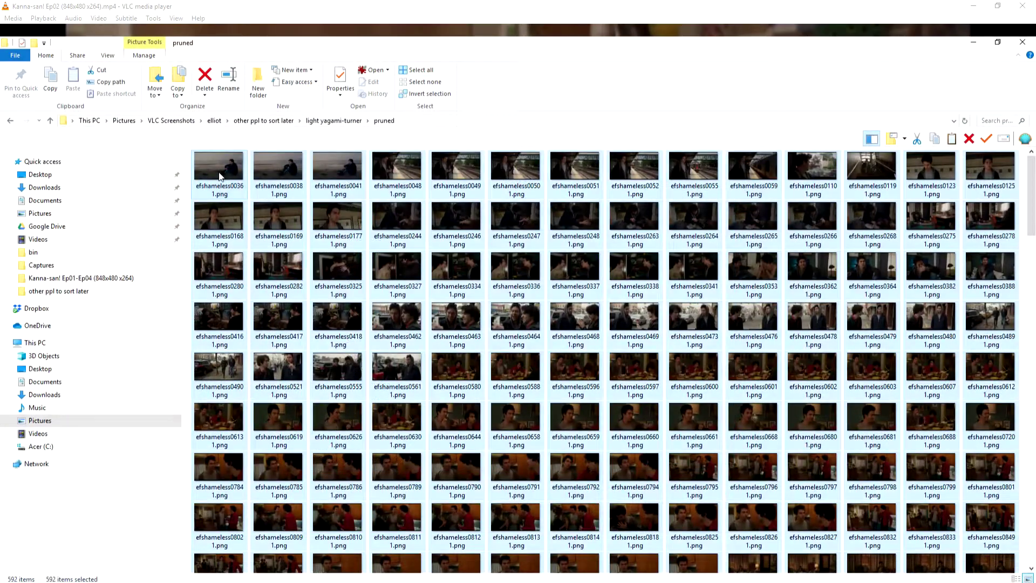
Step: Resize all selected pictures in the pruned folder to fit a custom 1280 × 720 pixels, overwriting the originals
right_click(218, 174)
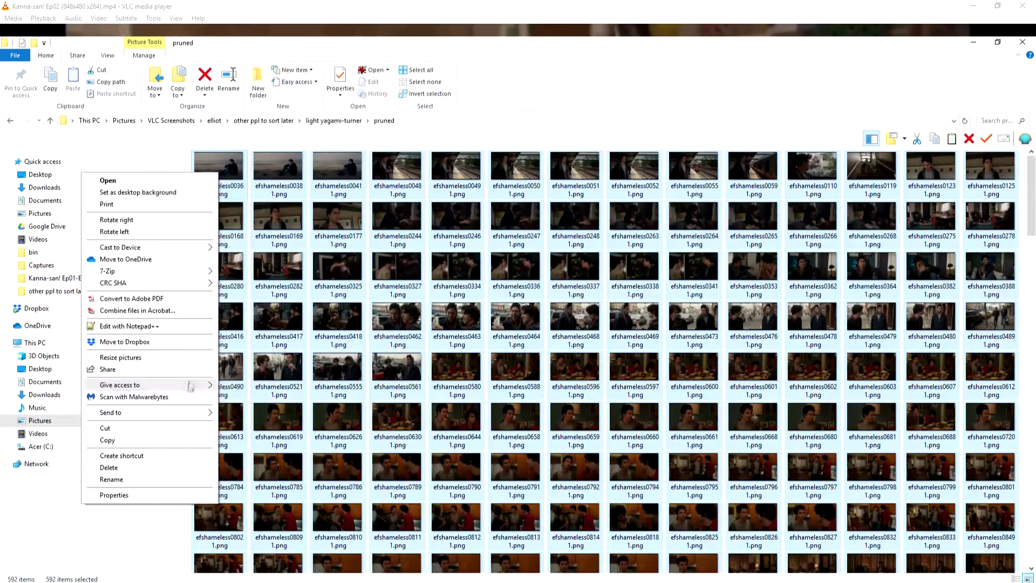
click(184, 359)
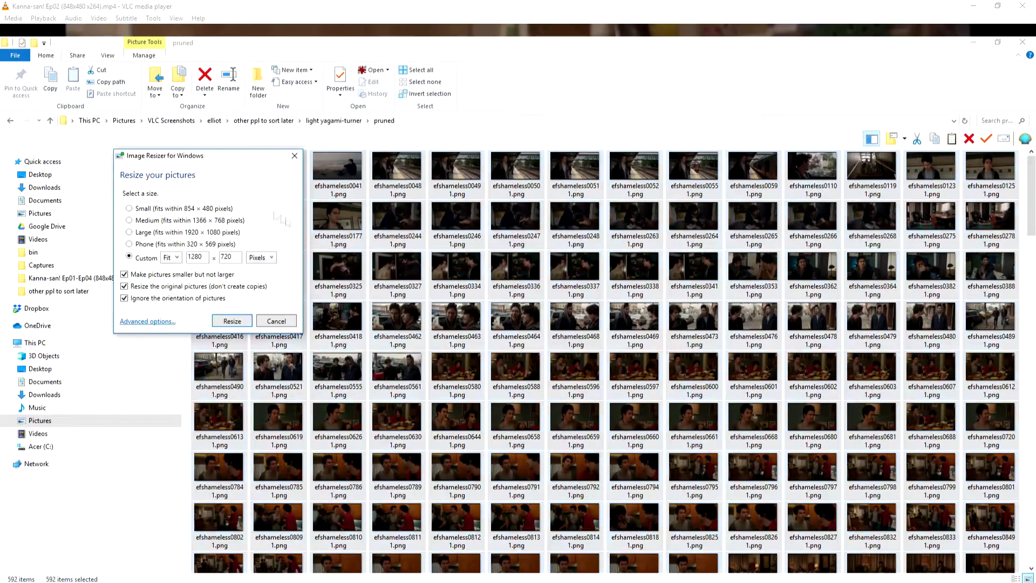
click(232, 323)
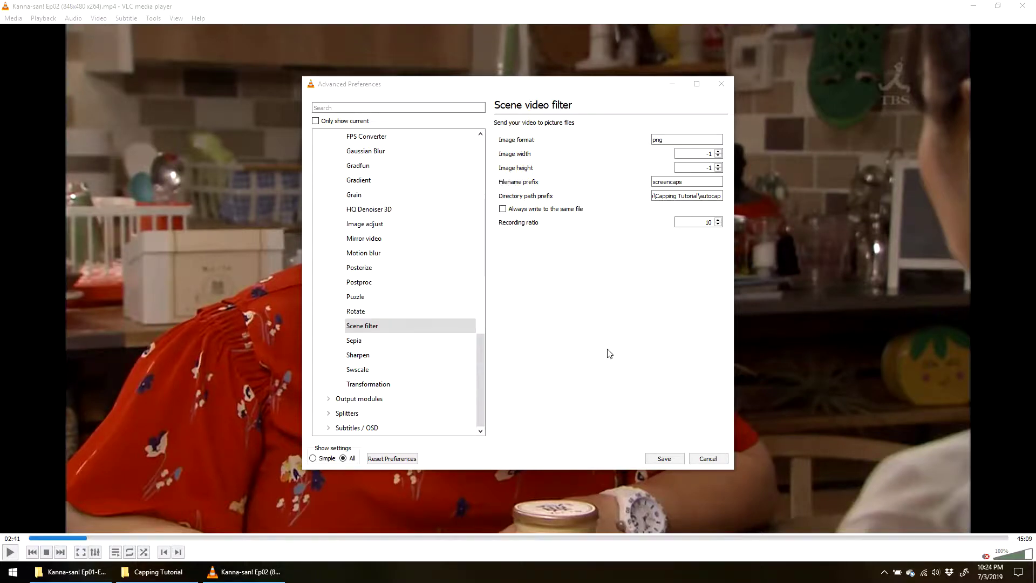
Step: Review the filename prefix and directory path prefix in the Scene filter settings
click(694, 182)
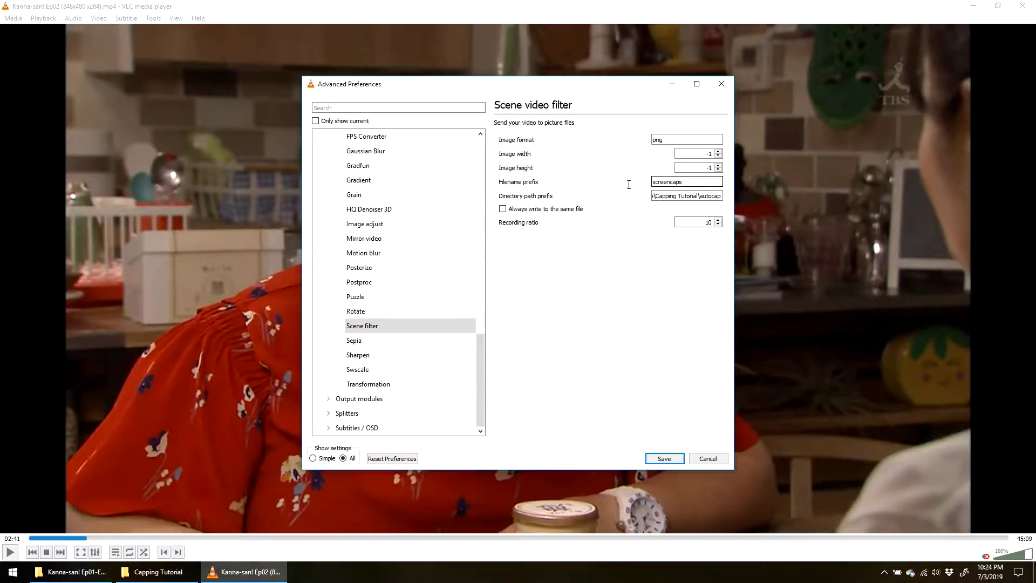
double_click(664, 182)
text(nadia)
click(666, 197)
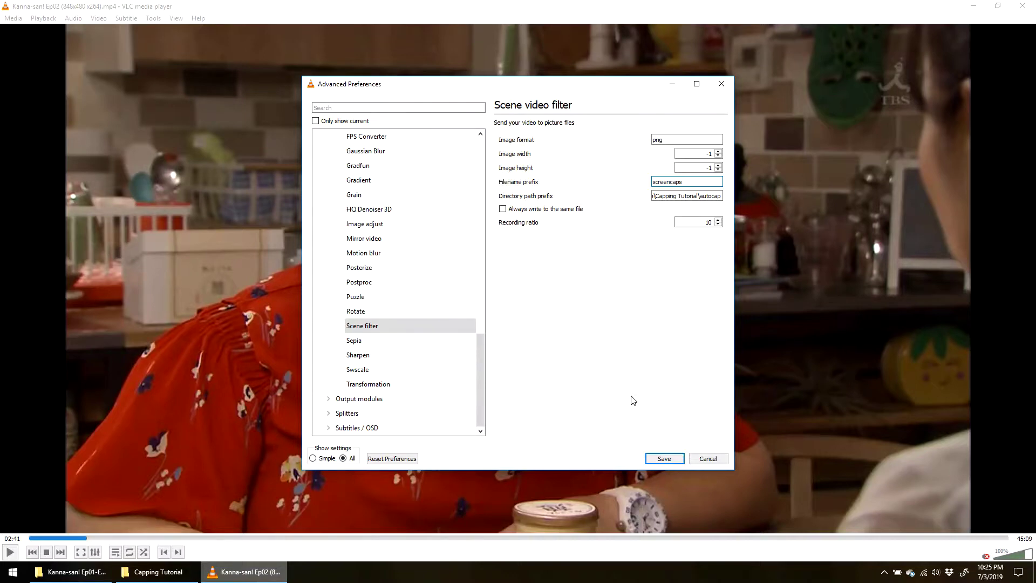
Step: Return to the list of video filters and toggle the Scene video filter off and on again
drag(481, 346, 482, 216)
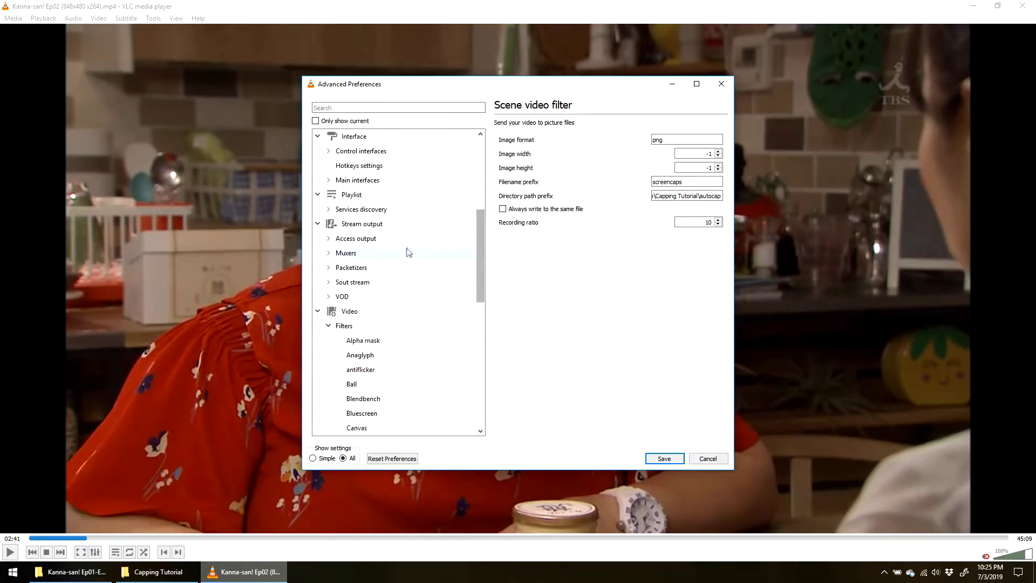
click(396, 325)
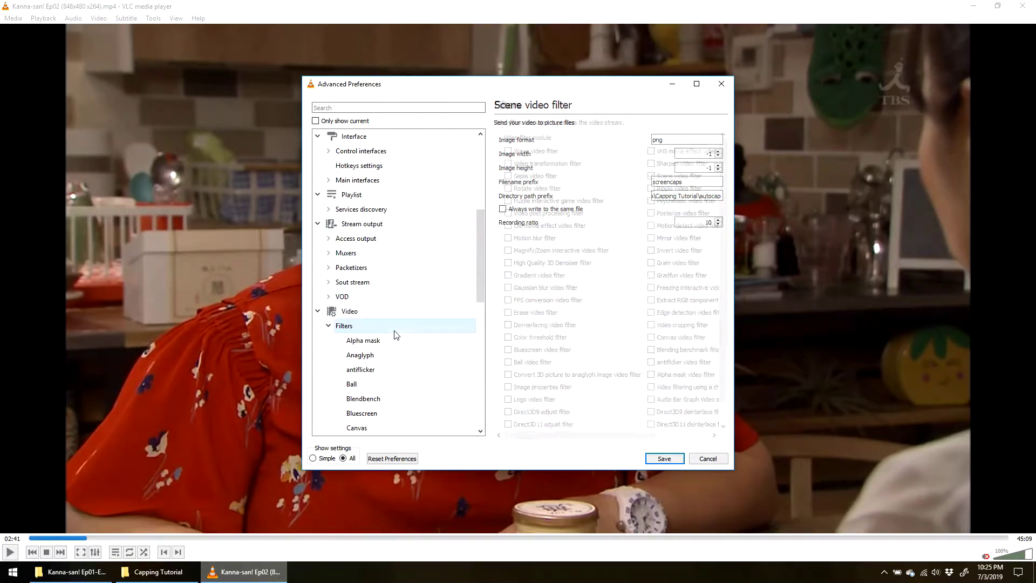
click(652, 176)
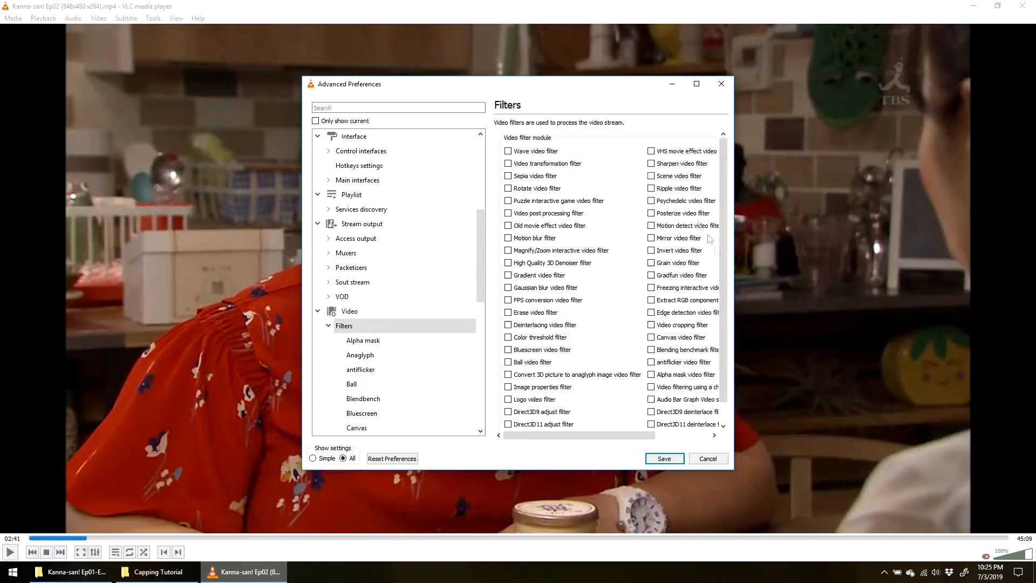
click(374, 332)
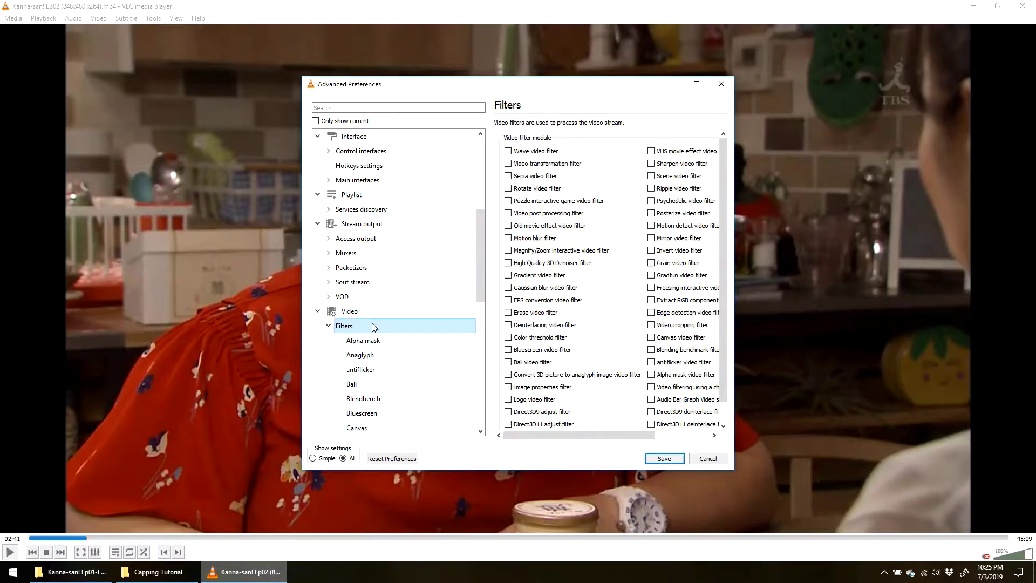
click(651, 176)
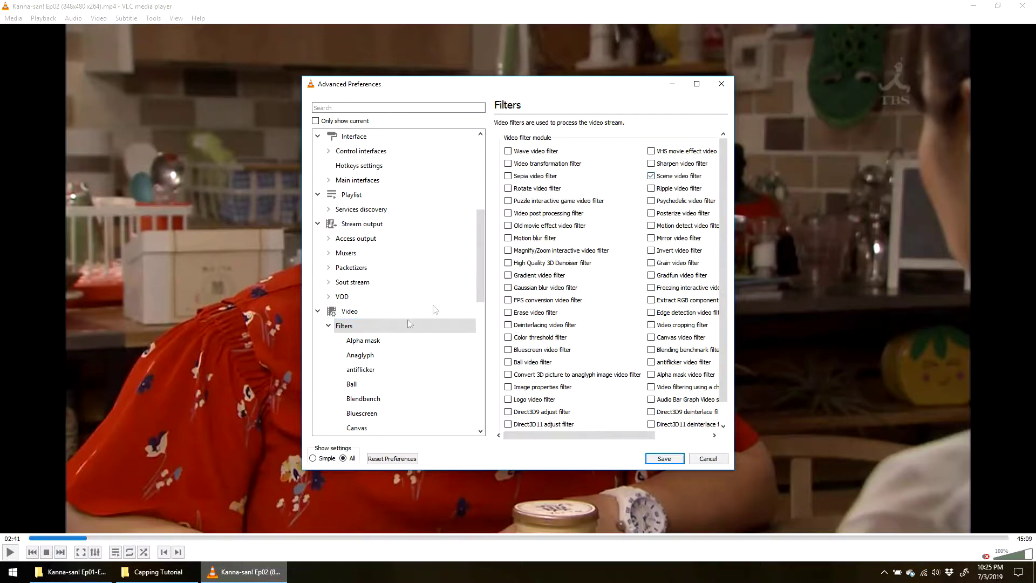
Step: Copy the path of the autocap folder in Capping Tutorial and use it as the Scene filter's directory path prefix
scroll(409, 323, down, 9)
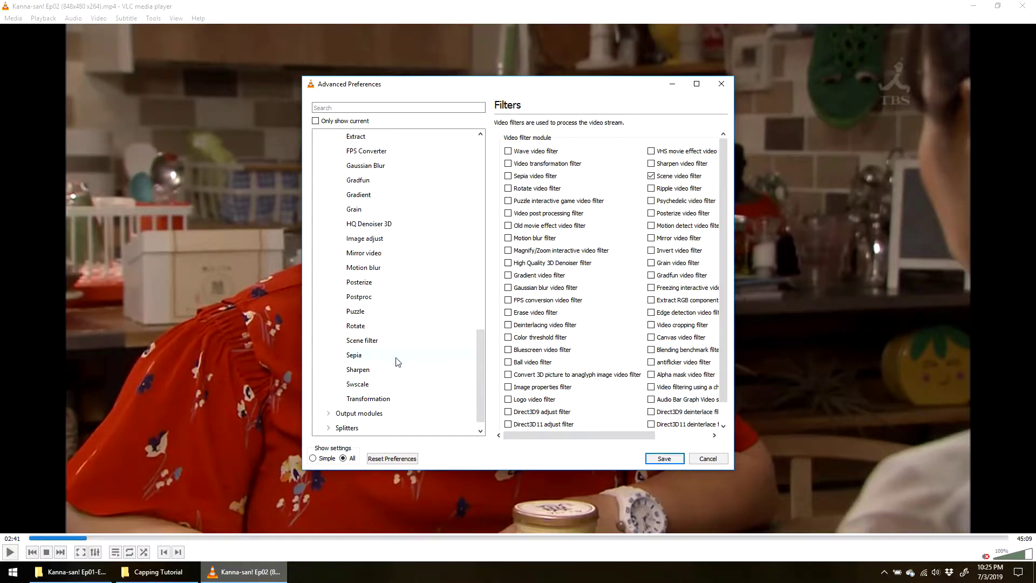
click(178, 572)
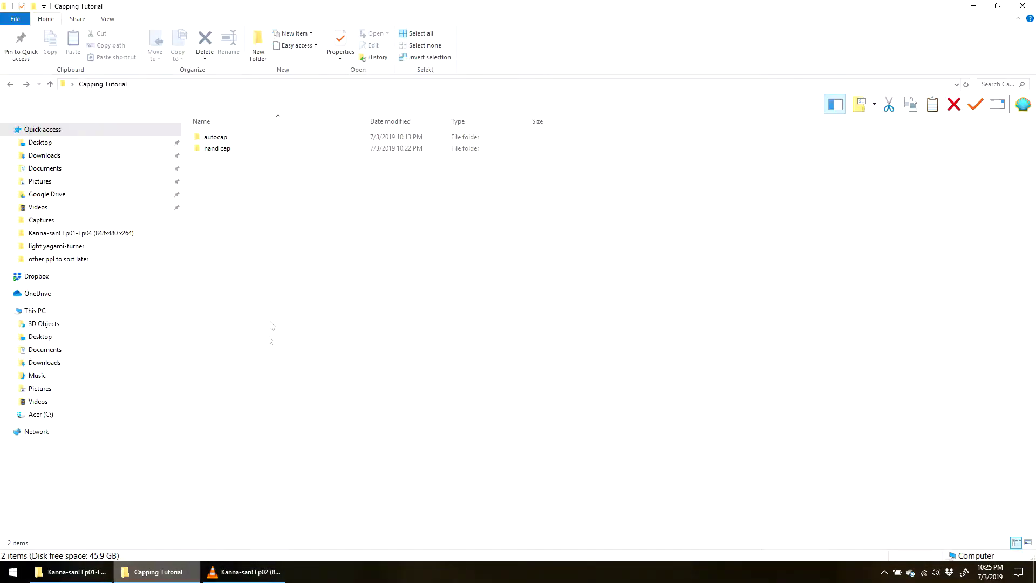
double_click(224, 138)
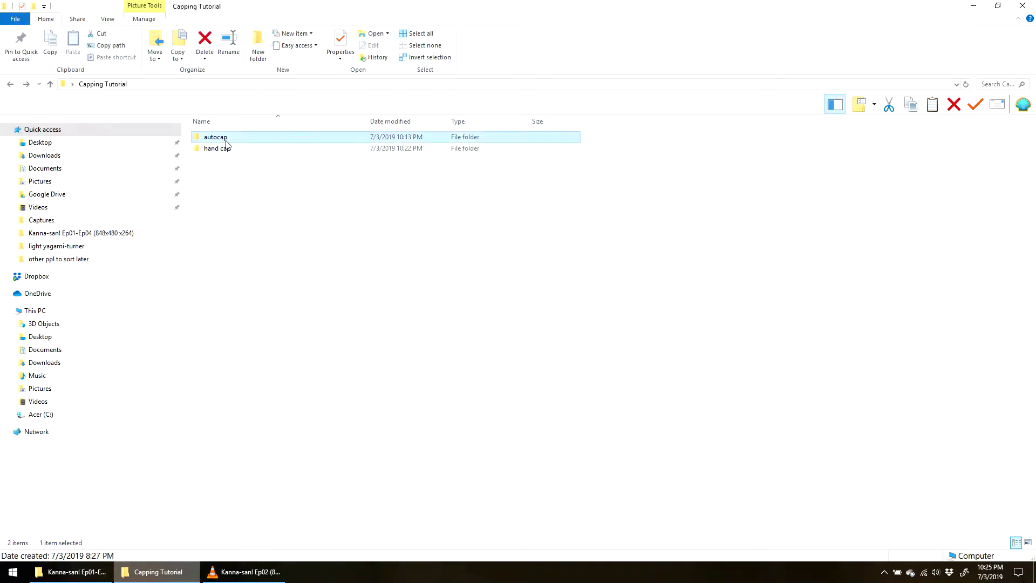
click(192, 85)
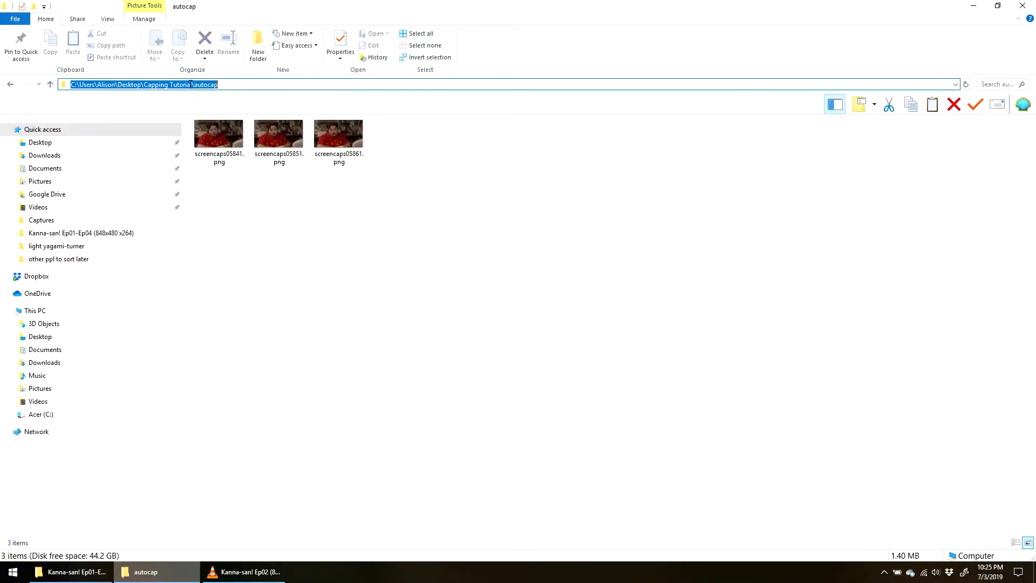
click(246, 571)
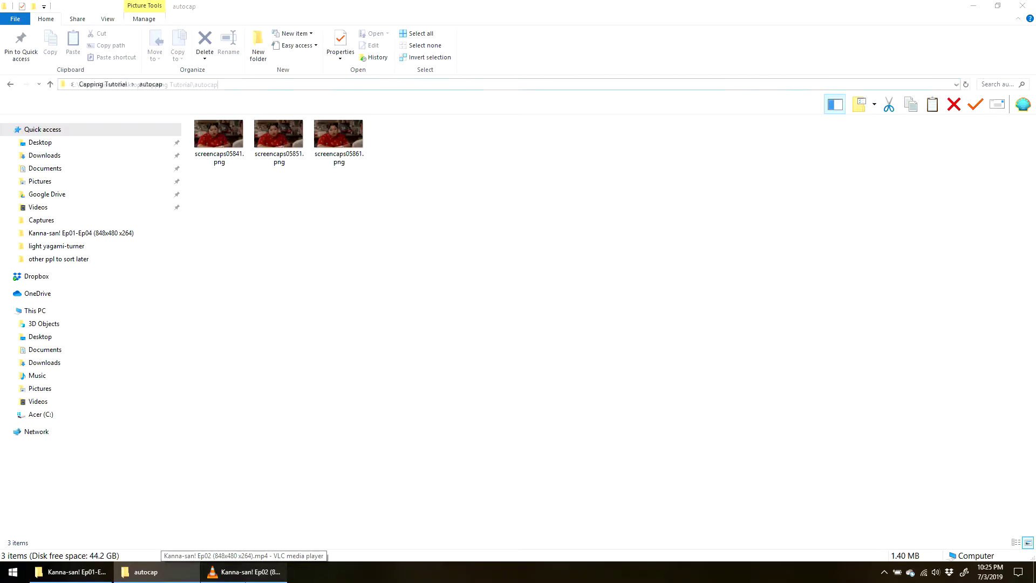
click(395, 343)
triple_click(676, 197)
key(BackSpace)
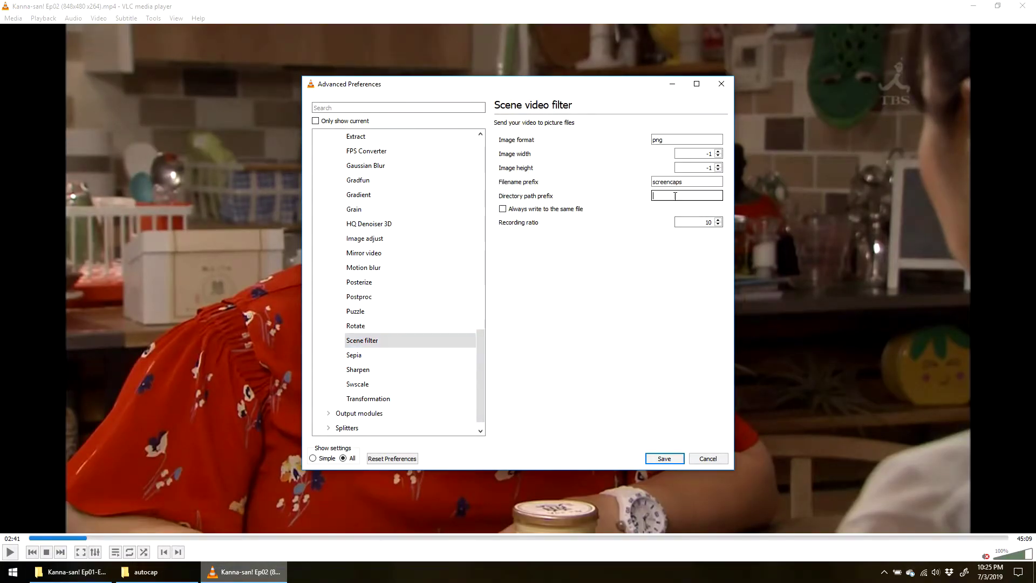
key(ctrl+v)
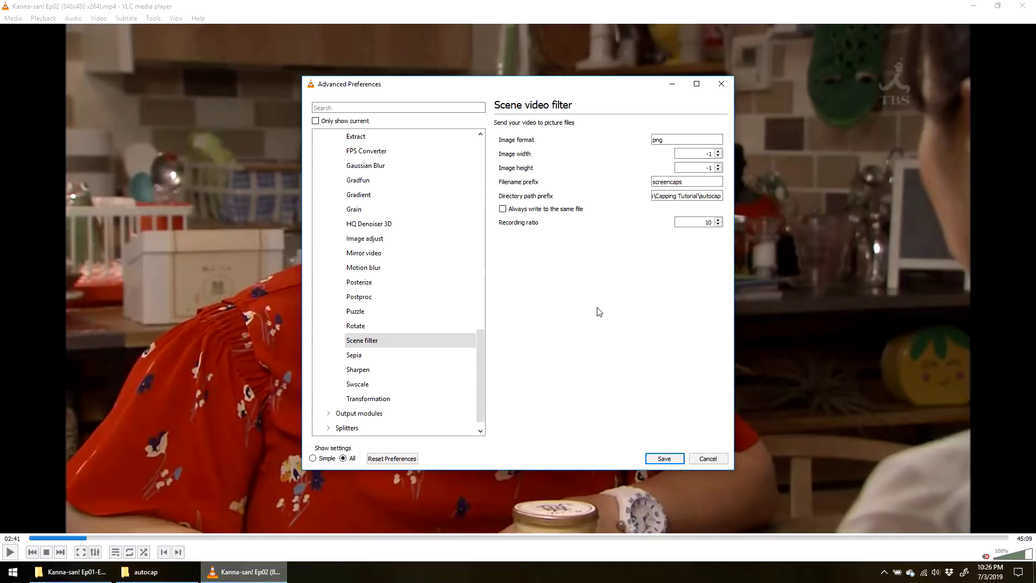
Step: Save the preferences, close VLC, and reopen the Kanna-san! Ep02 video from its folder to restart playback
click(664, 457)
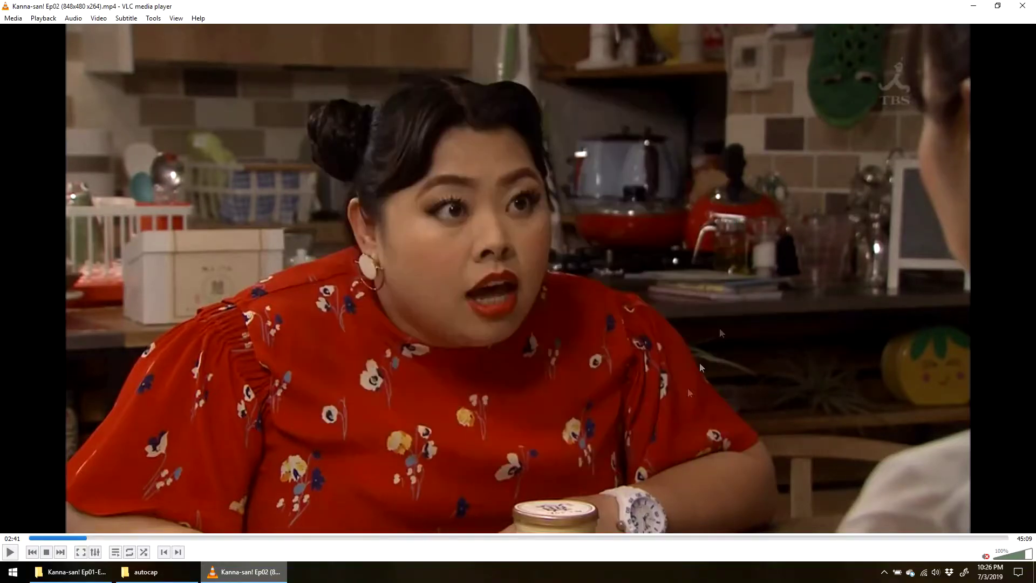
click(1022, 6)
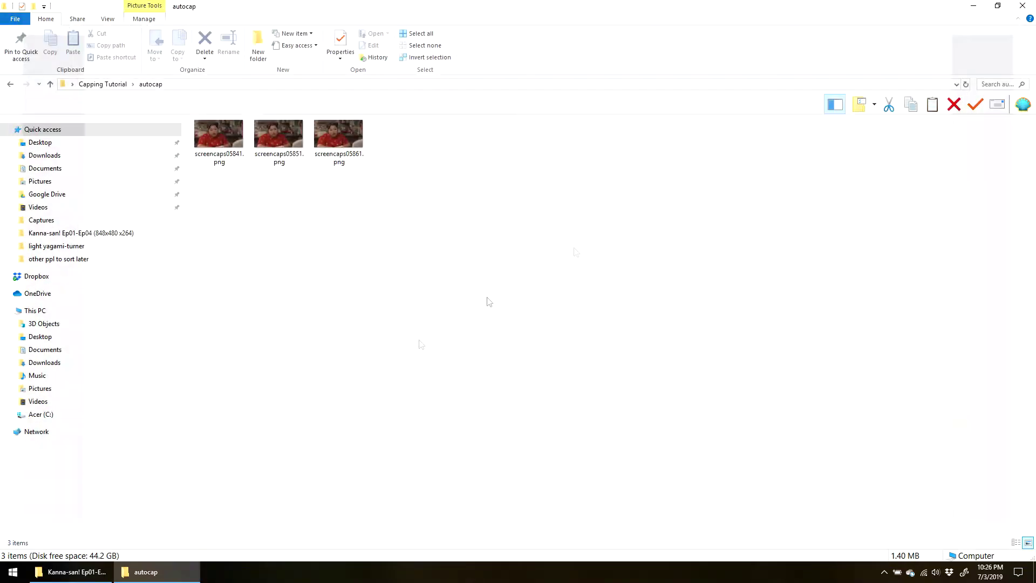
click(70, 571)
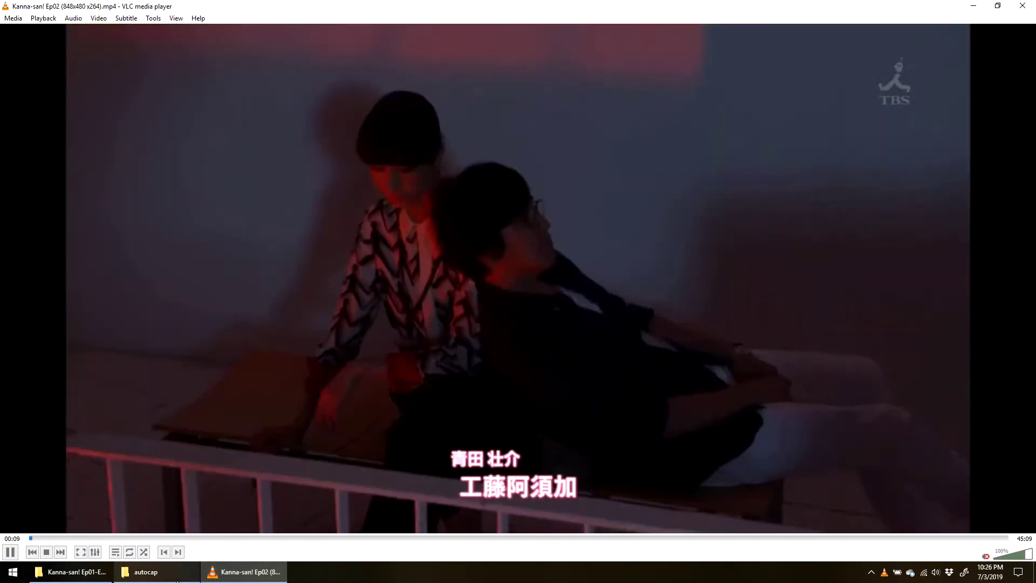
Step: Check the autocap folder for automatic captures and pause the episode
click(146, 571)
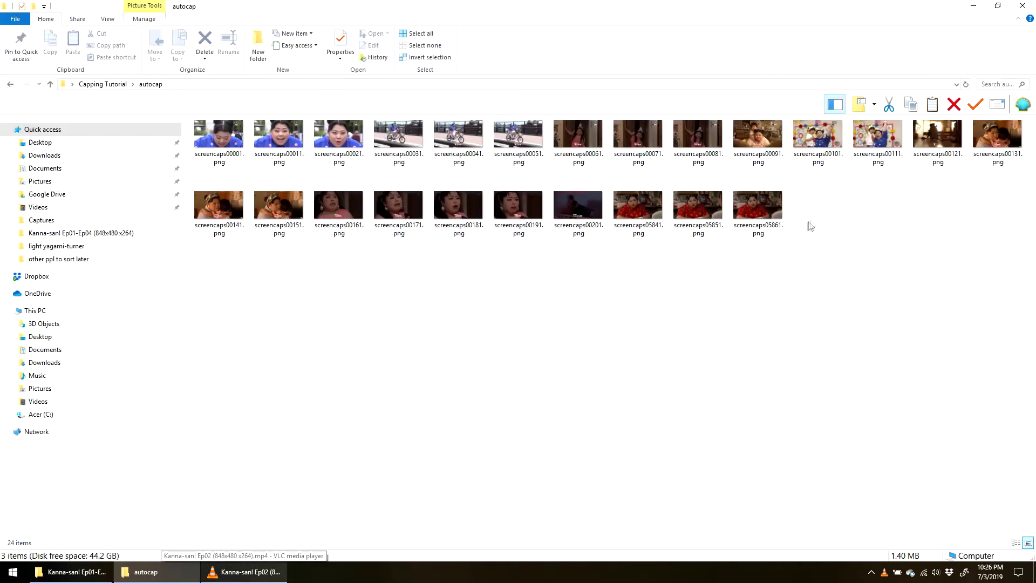
click(208, 572)
click(5, 554)
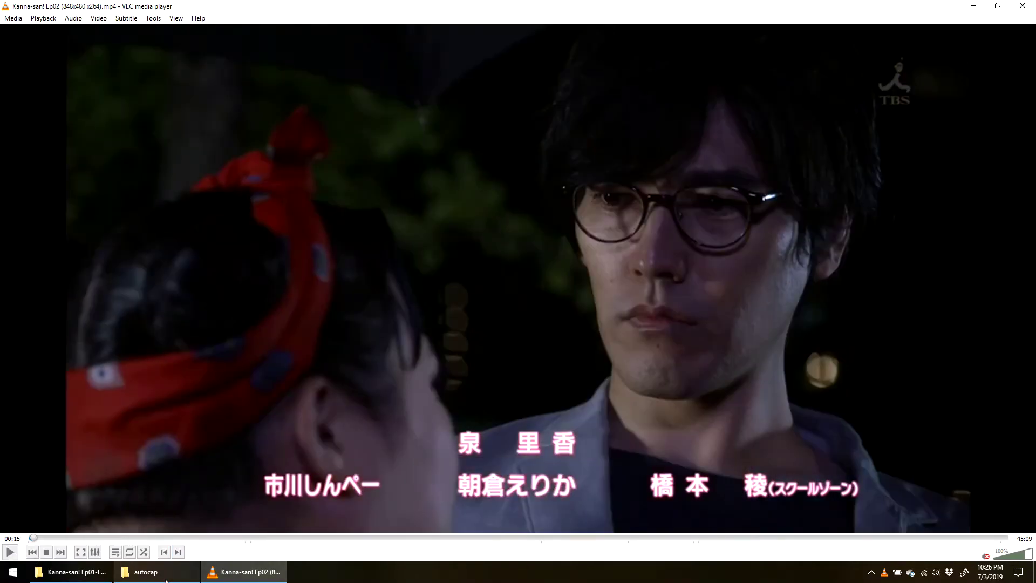
click(157, 572)
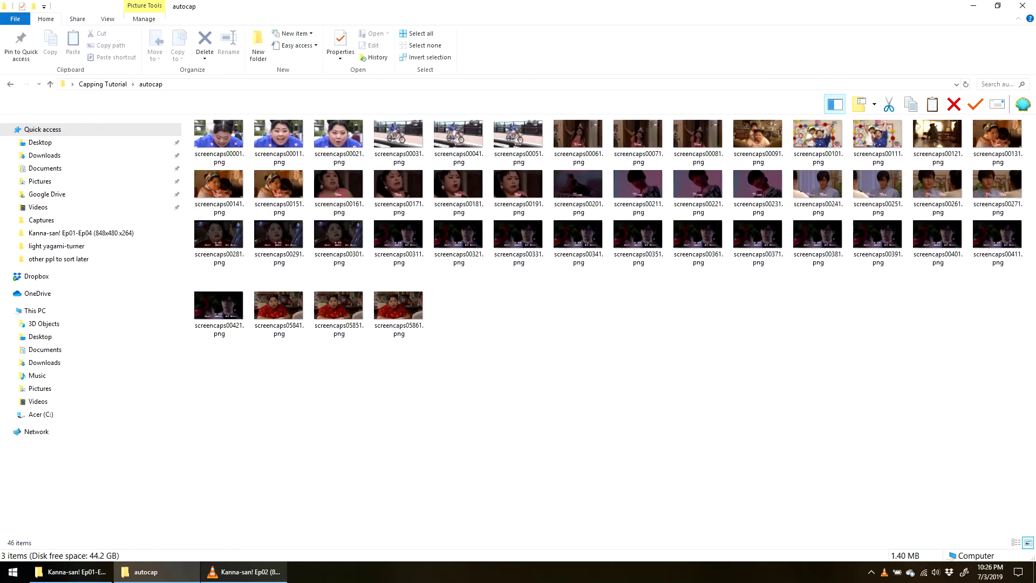
Step: Stop and restart the episode, play it from about 12:29, and check how the autocap files are overwritten
click(244, 571)
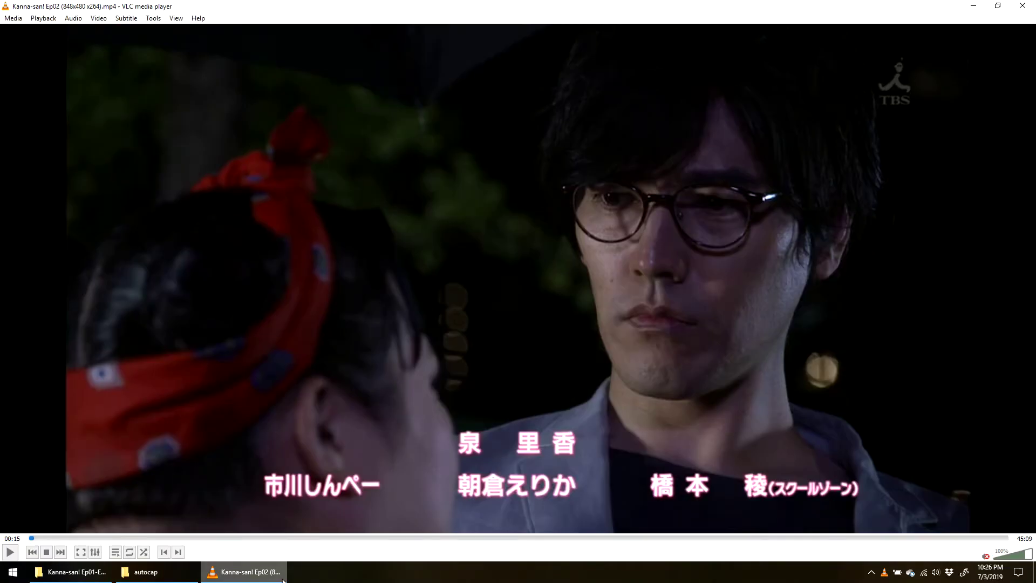
click(47, 552)
click(10, 551)
click(152, 577)
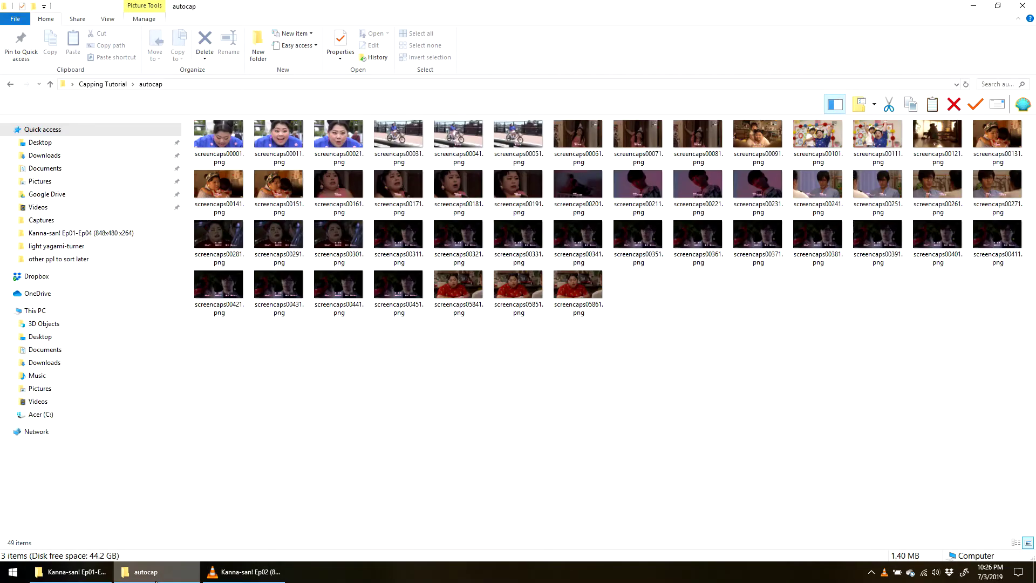
click(268, 576)
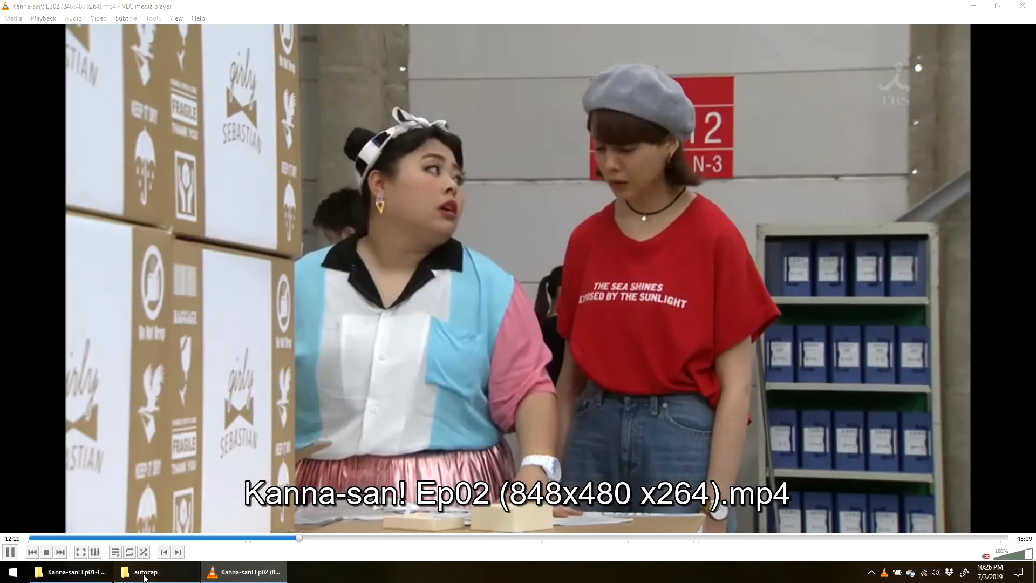
click(152, 573)
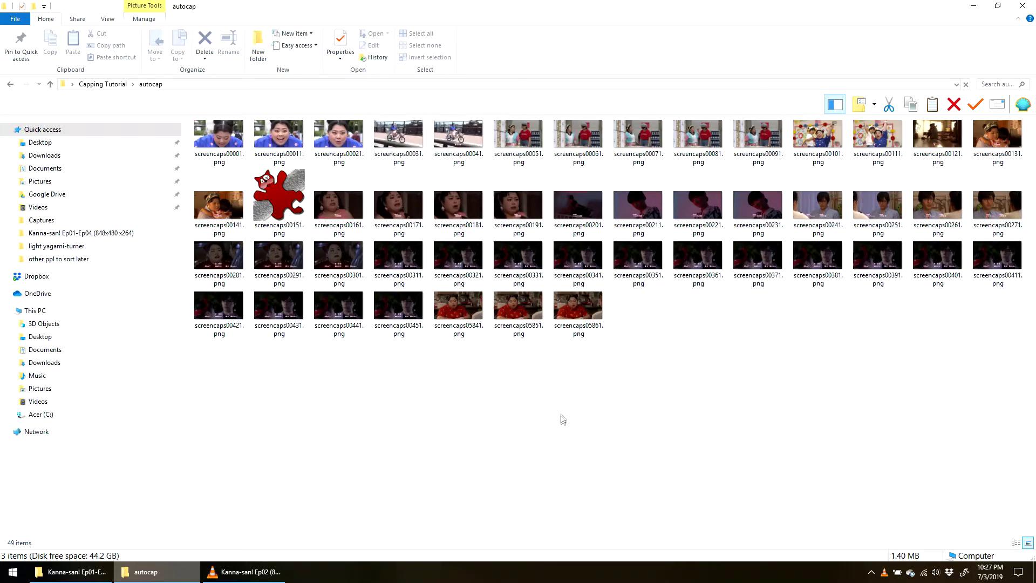
Step: Jump ahead to about 13 minutes in the episode and check the autocap folder for new captures
click(246, 572)
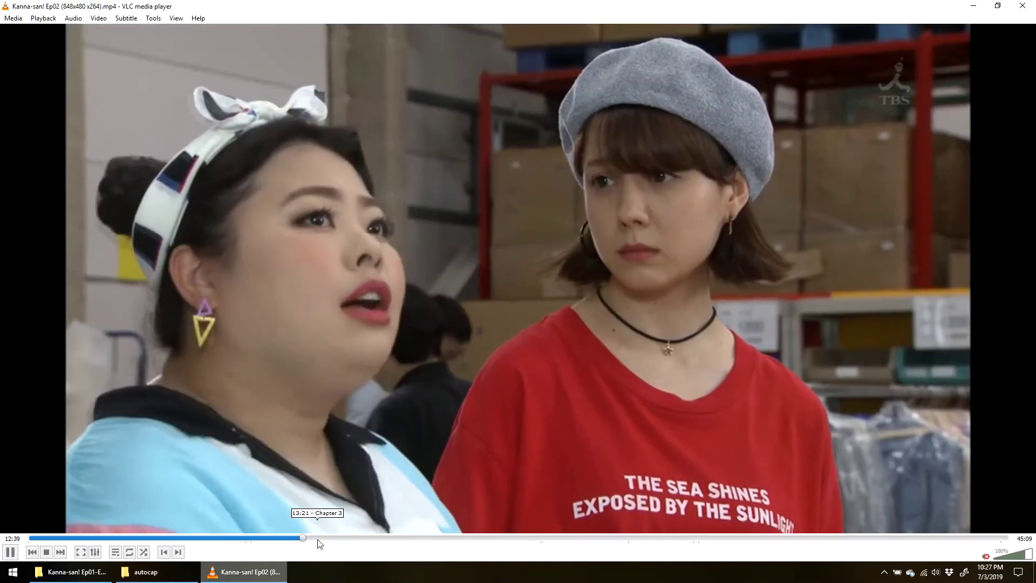
click(309, 538)
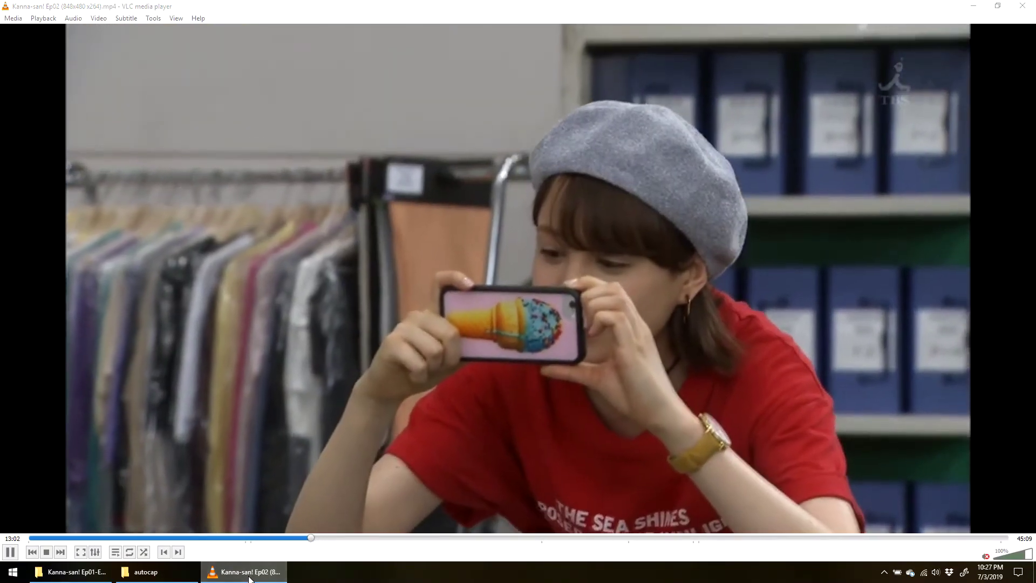
click(250, 578)
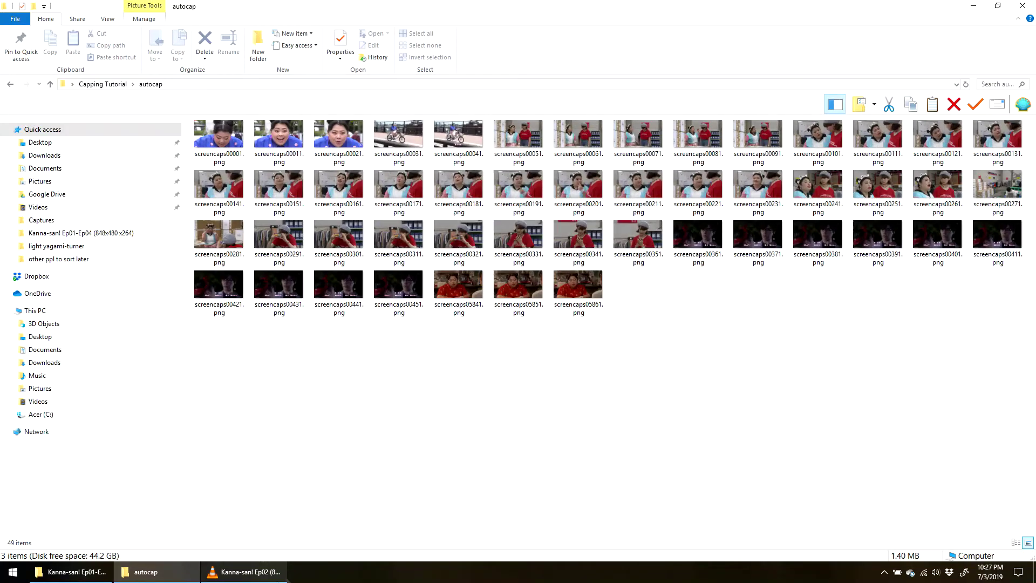
click(272, 576)
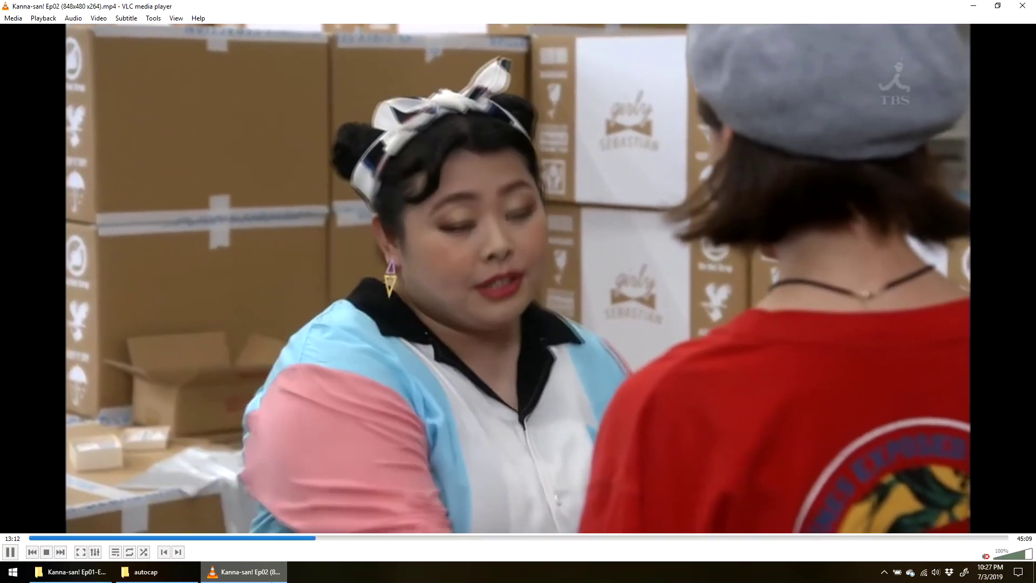
click(273, 577)
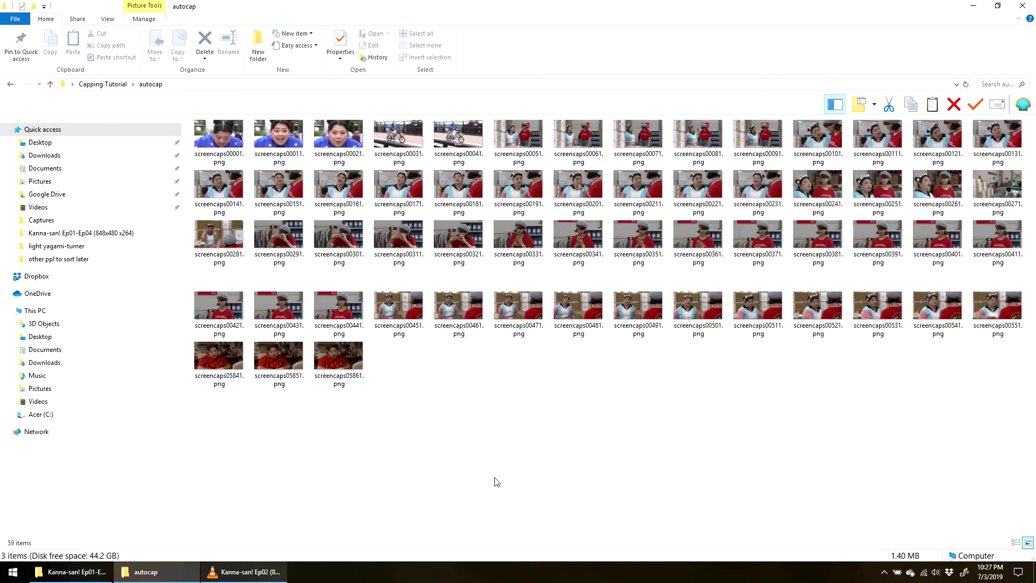